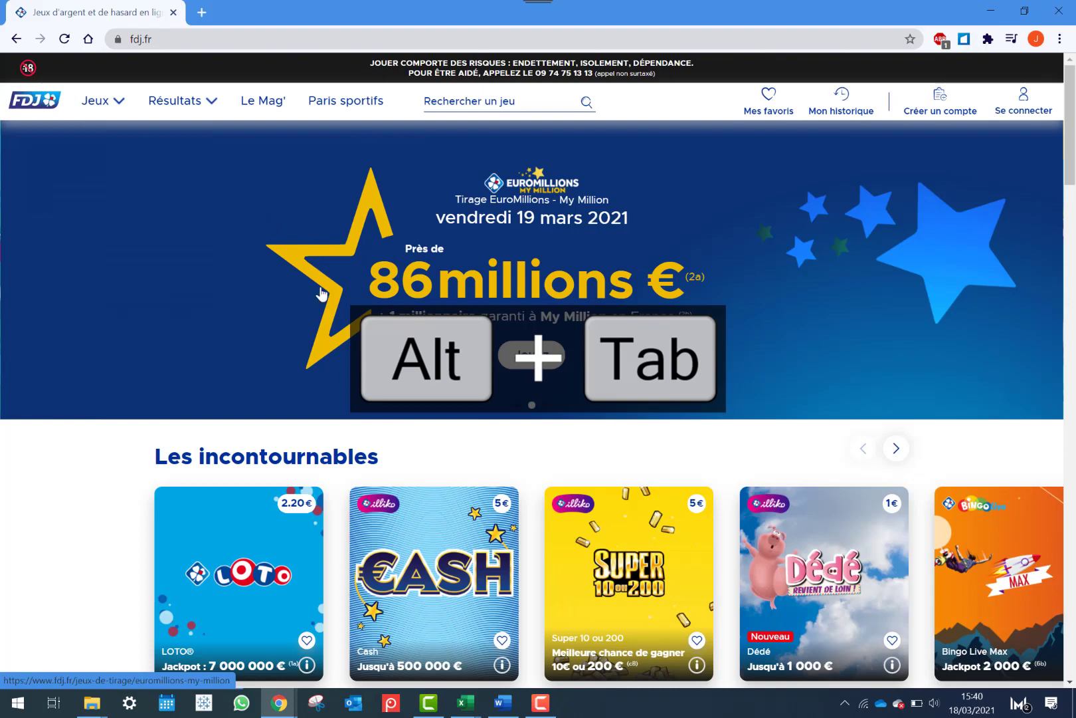
Open the Loto results page on the FDJ site and go to the draw history downloads.
left_click(77, 108)
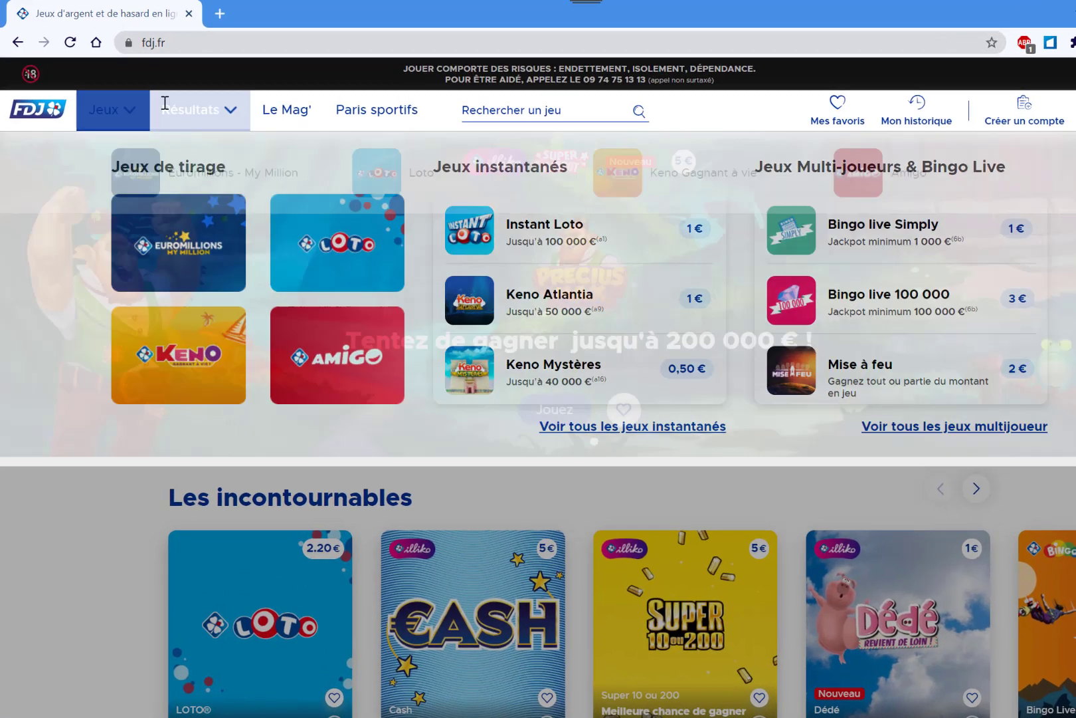
left_click(396, 185)
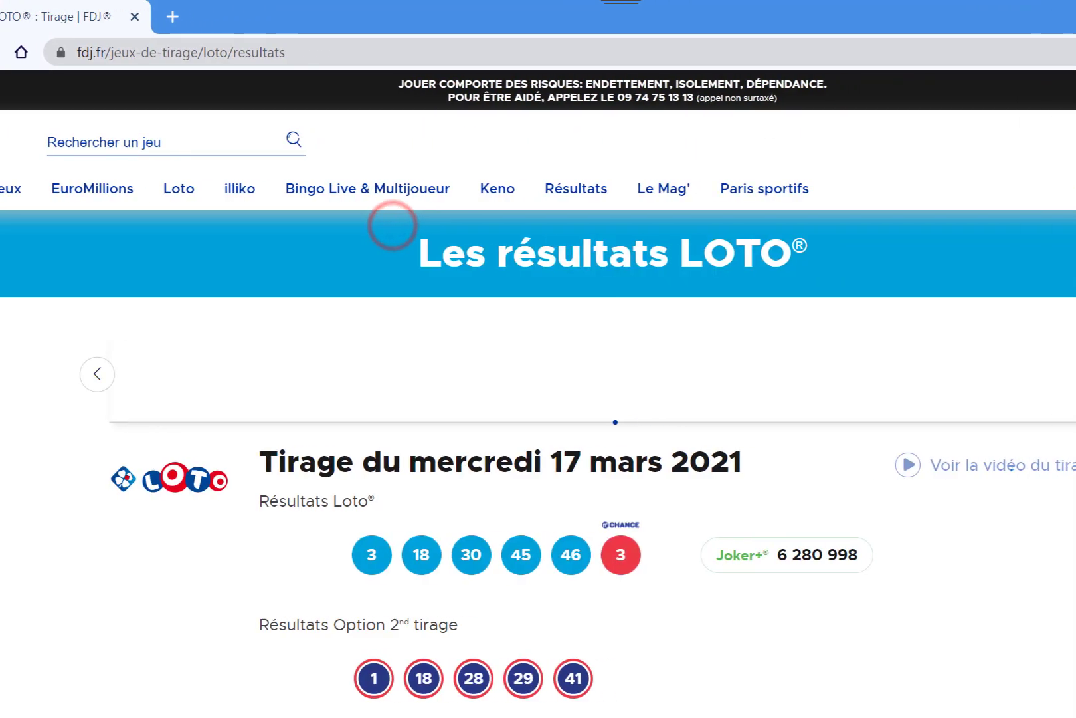
left_click_drag(1063, 112, 1075, 535)
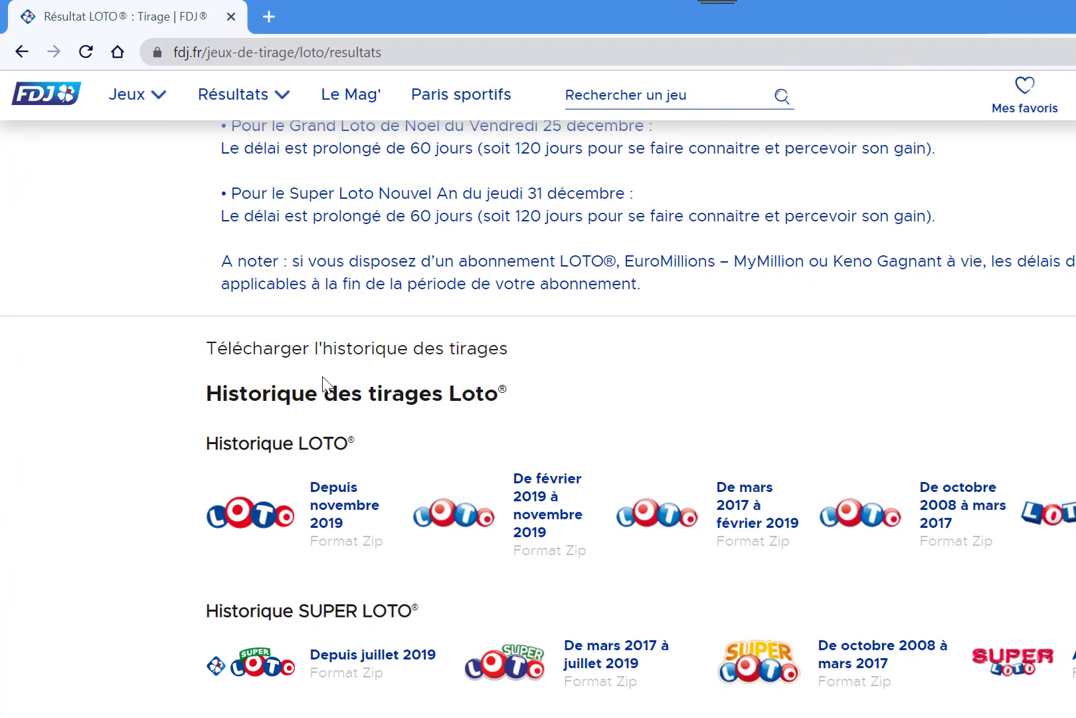
Download the Loto history archive covering draws since November 2019 and open loto_201911.csv from it in Excel.
left_click_drag(243, 391, 433, 396)
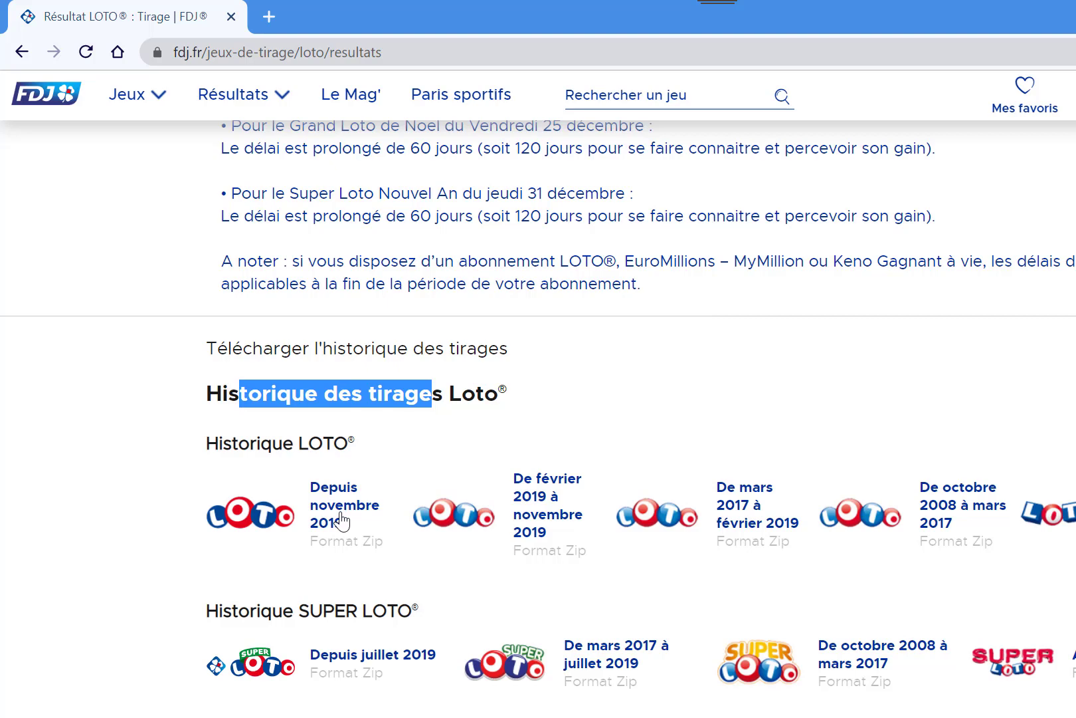
left_click(346, 516)
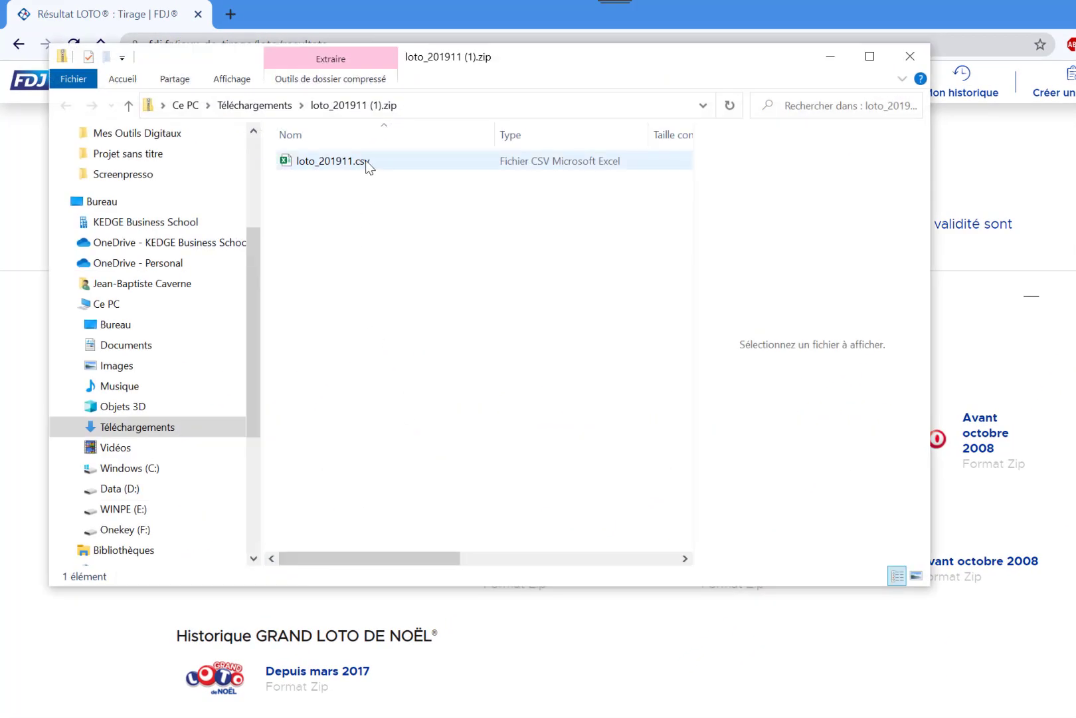
double_click(368, 166)
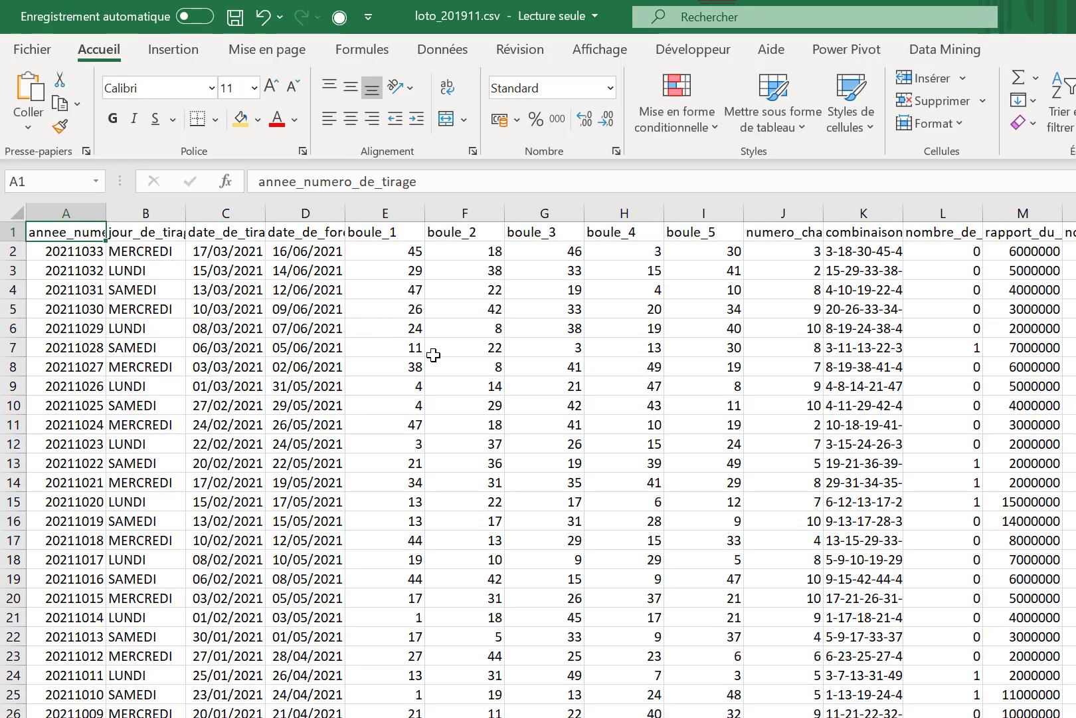
Examine the columns of the draw data, including the draw date, boule_1 to boule_5 and numero_chance.
left_click(739, 304)
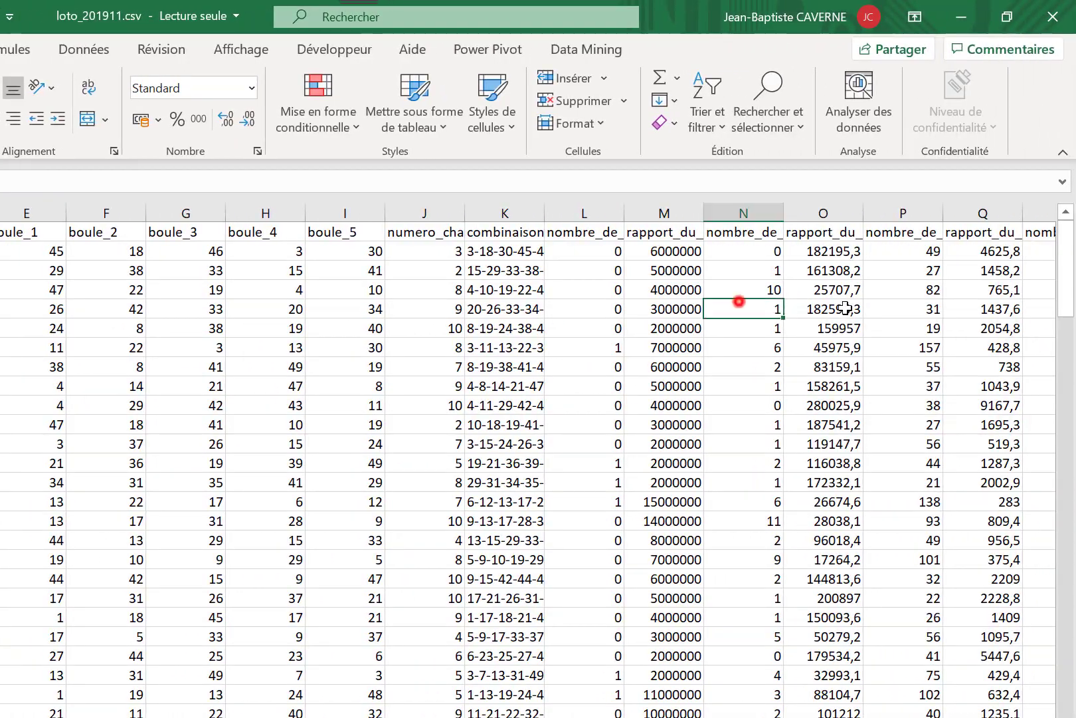
left_click_drag(846, 307, 1027, 305)
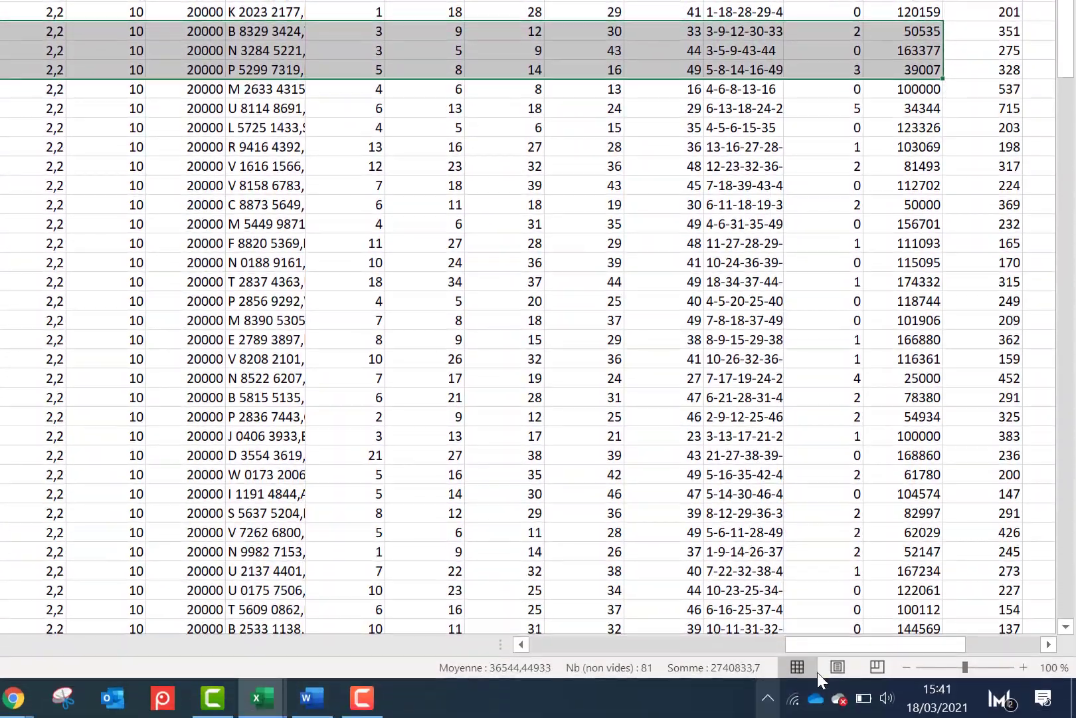
left_click_drag(889, 642, 632, 643)
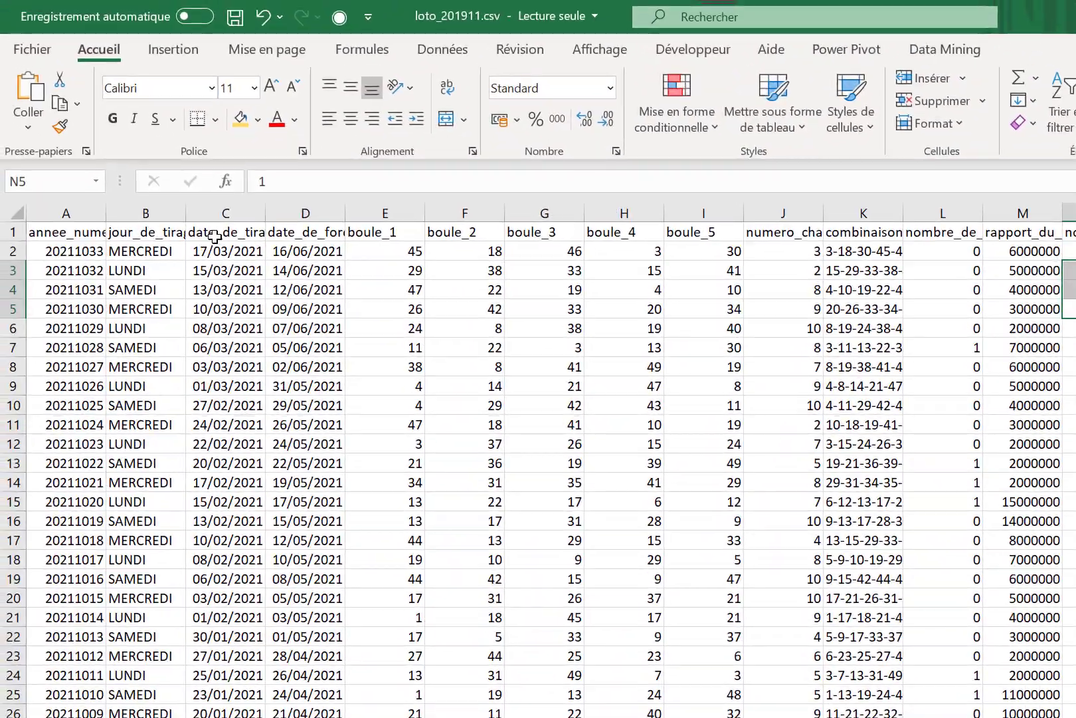
left_click(222, 228)
left_click_drag(389, 231, 774, 232)
left_click(609, 232)
left_click(631, 232)
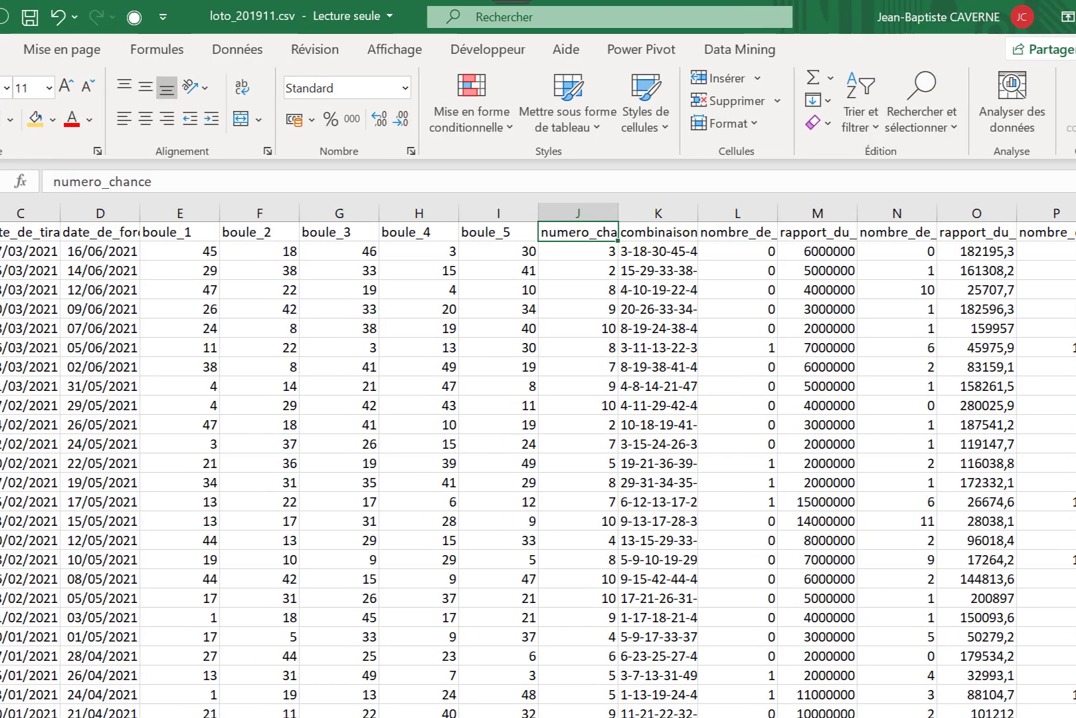
Delete the first two columns, which hold the draw number and the day of the draw.
left_click(47, 211)
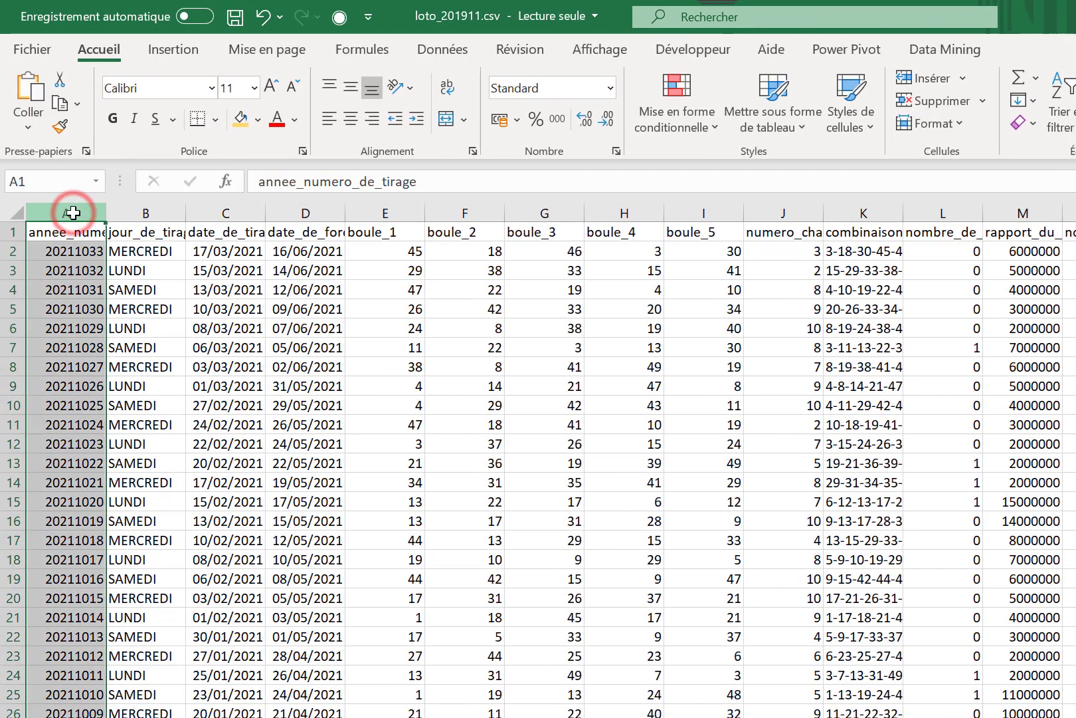
key("ctrl+minus")
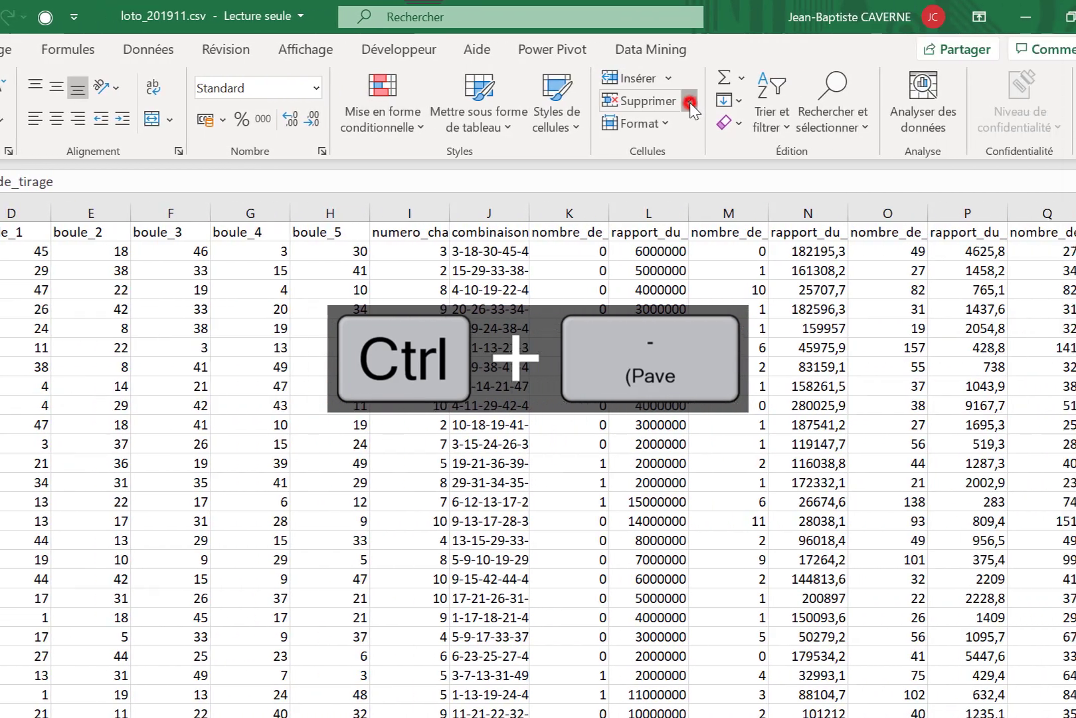
left_click(955, 101)
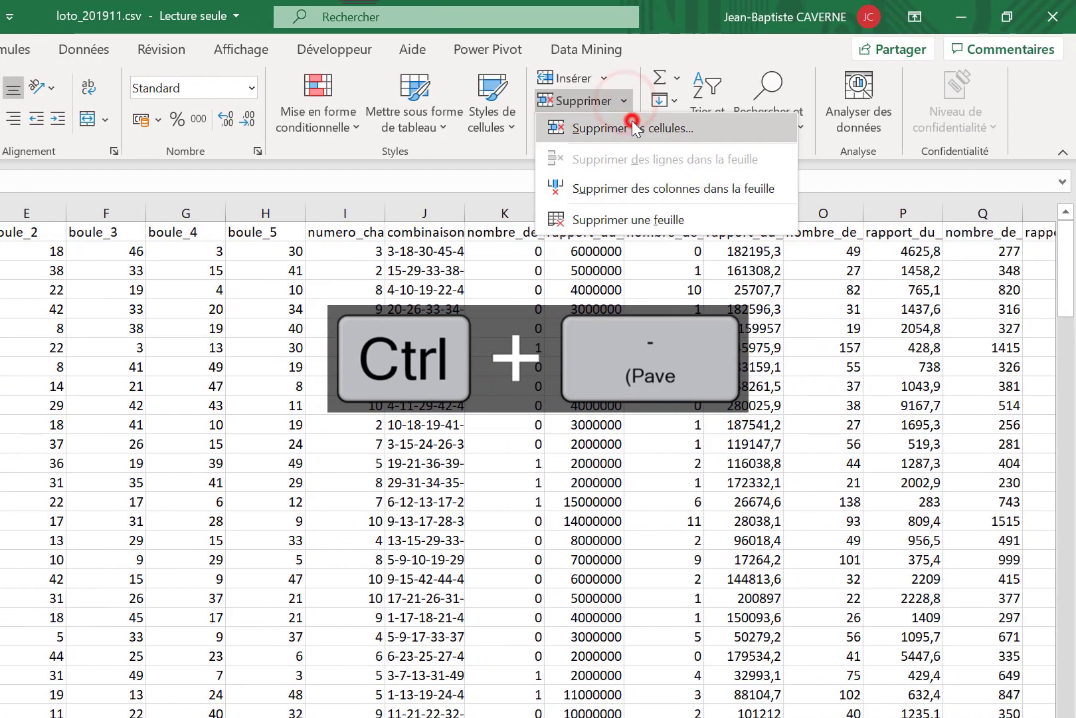
left_click(962, 120)
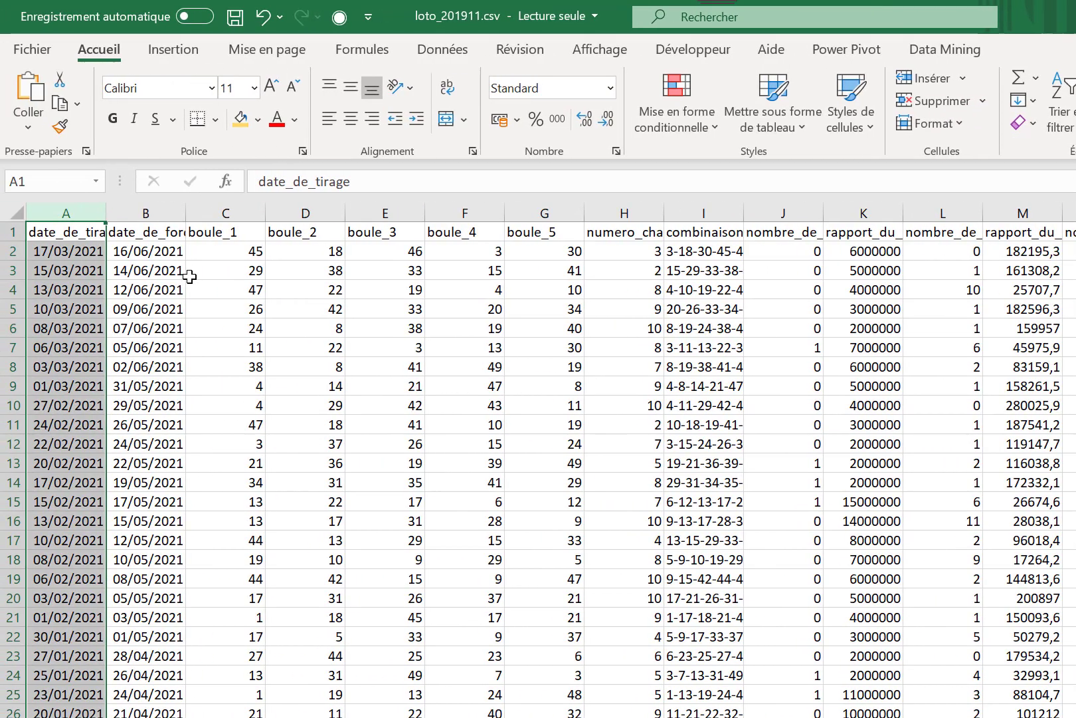
Delete the entire second date column, located between date_de_tirage and boule_1.
left_click(189, 276)
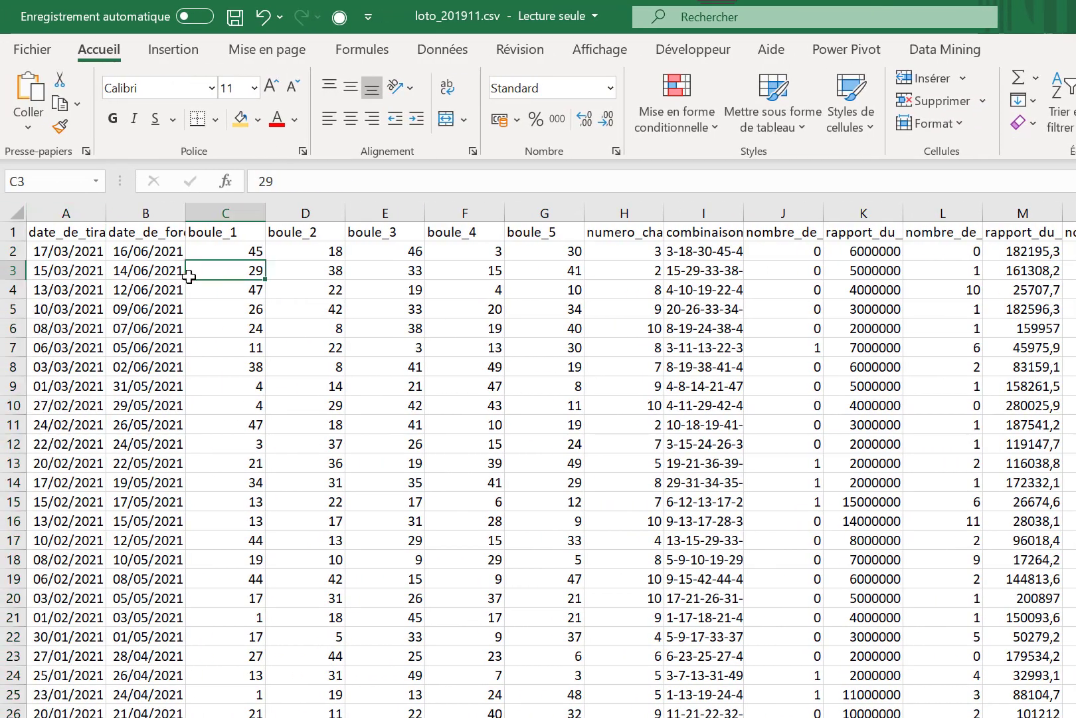
left_click(164, 248)
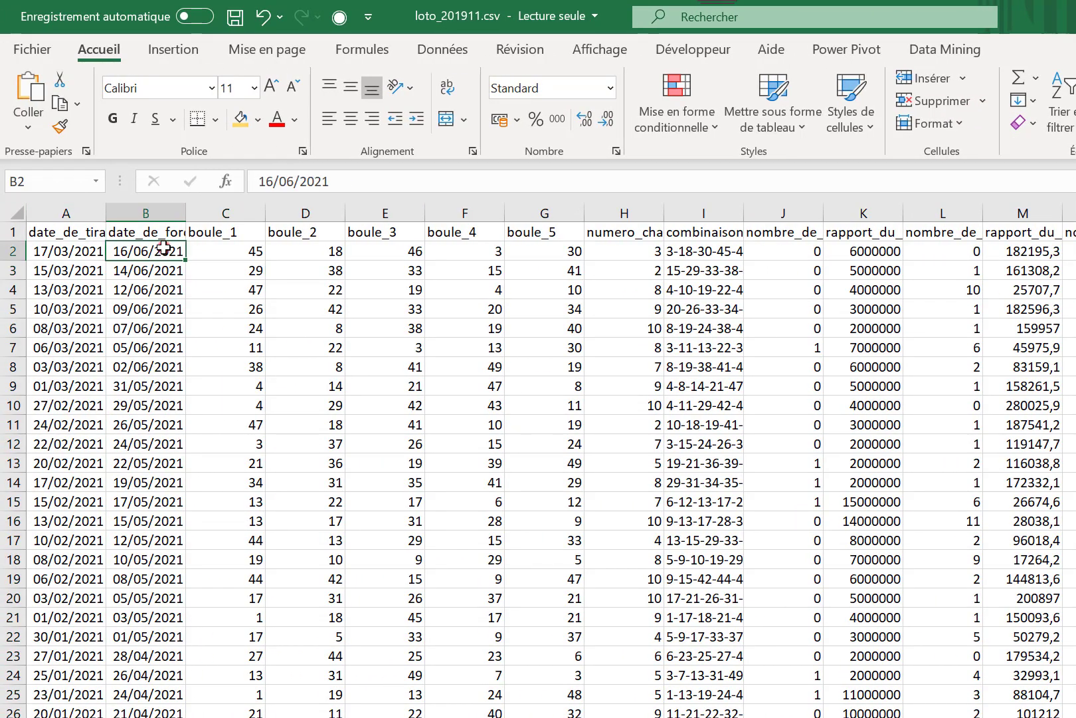
key("ctrl+space")
left_click(225, 254)
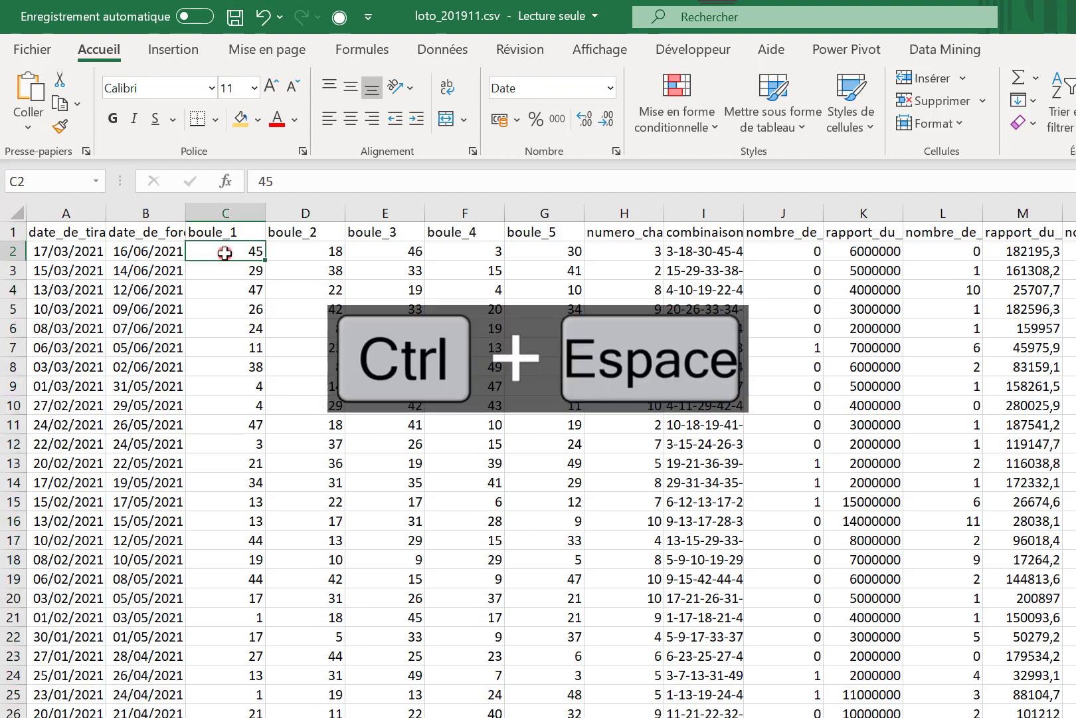
left_click(148, 212)
left_click(241, 294)
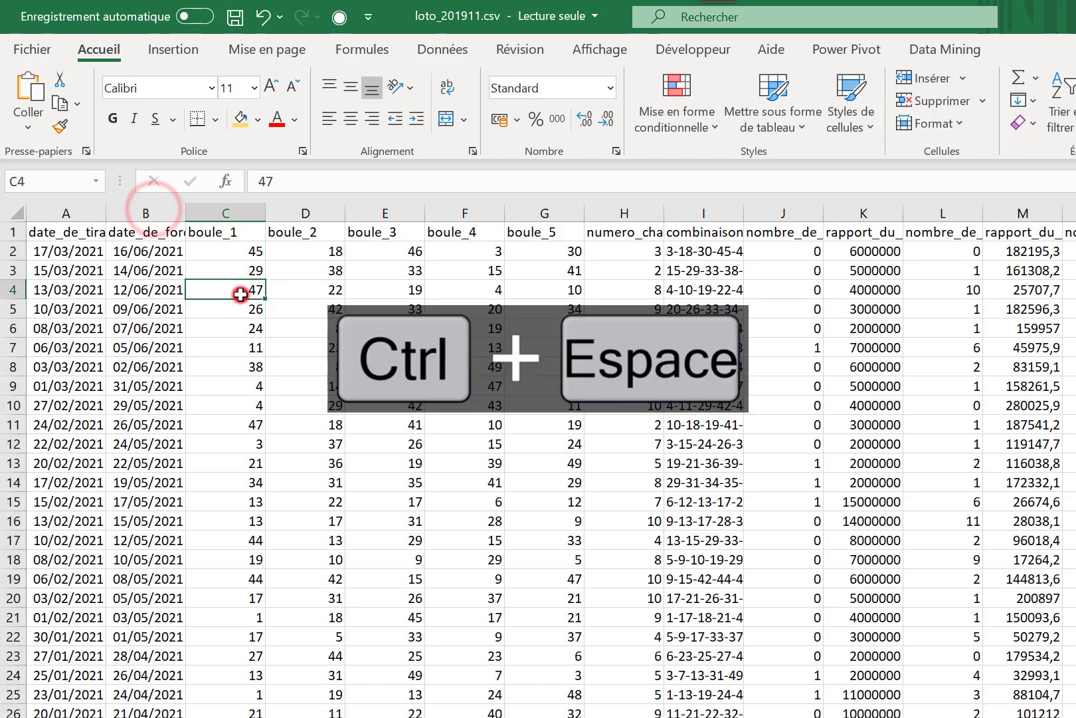
left_click(171, 304)
key("ctrl+space")
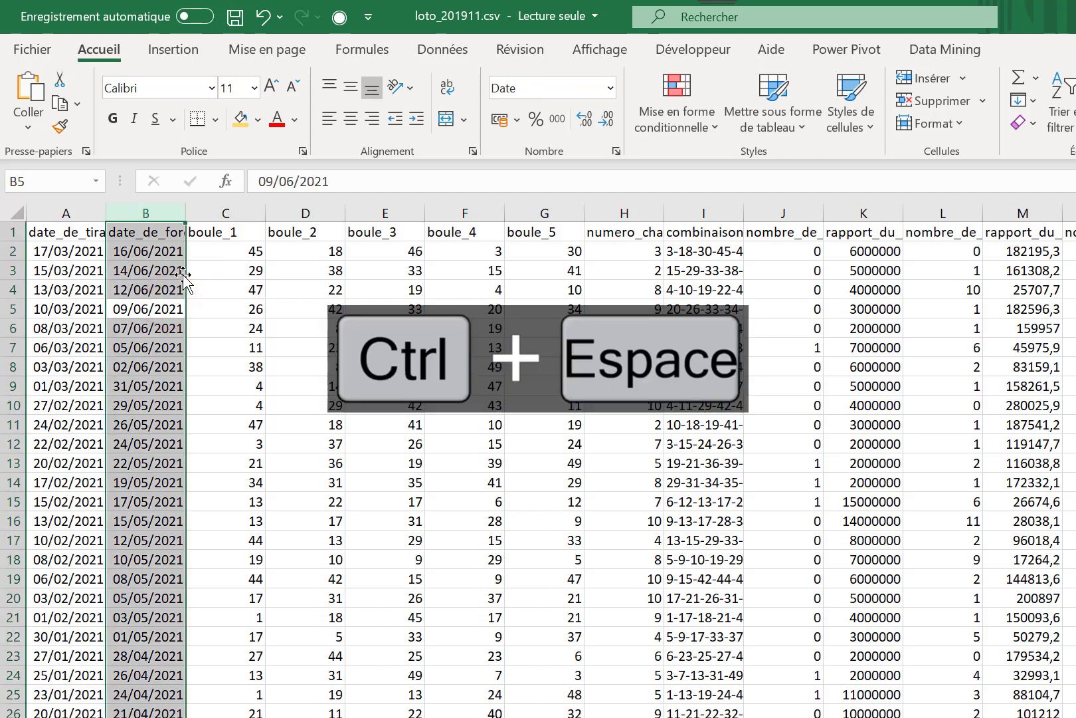
key("ctrl+minus")
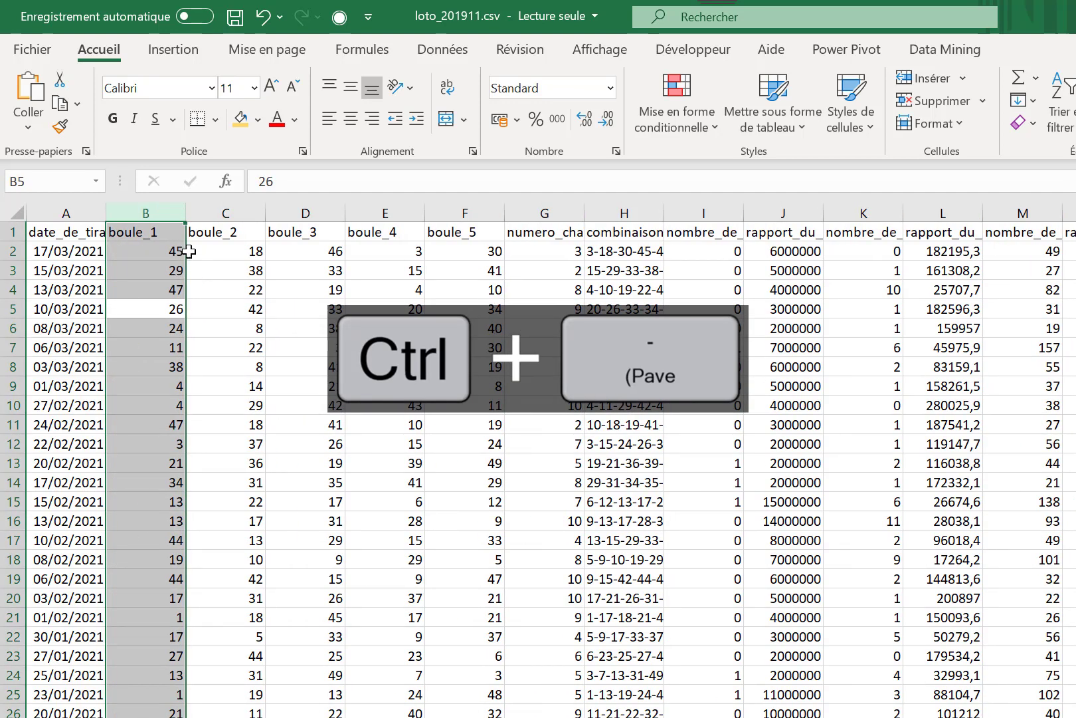
Delete the winning combination column after numero_chance together with all data columns to its right.
left_click(65, 233)
left_click(147, 231)
left_click(210, 231)
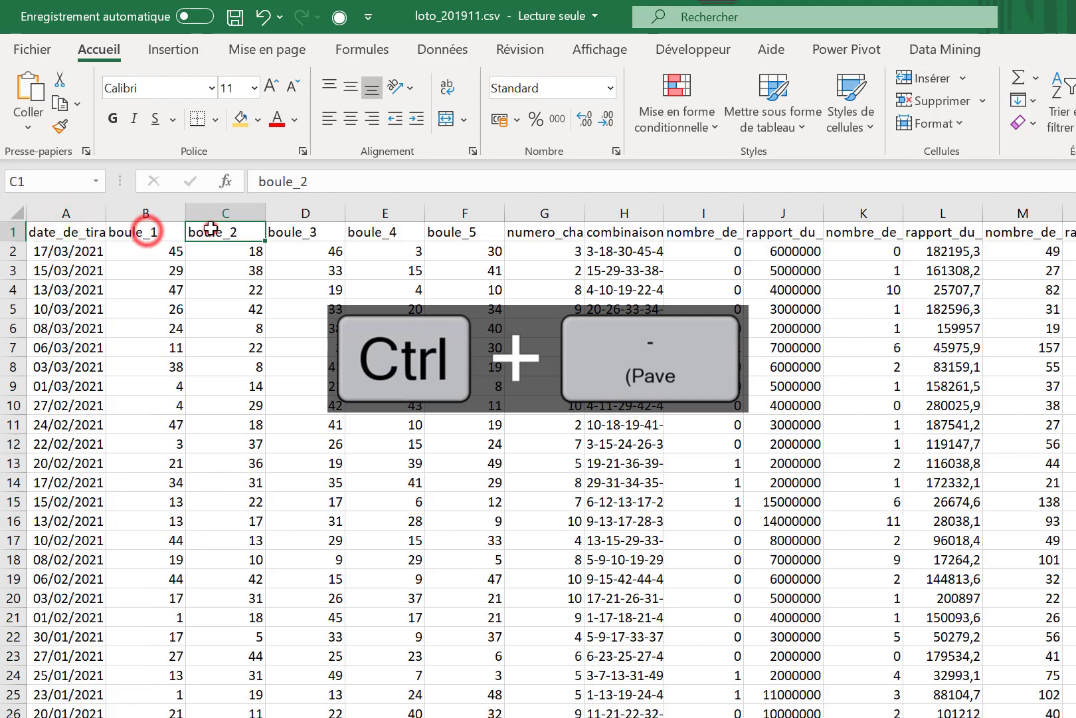
left_click(276, 232)
left_click(564, 231)
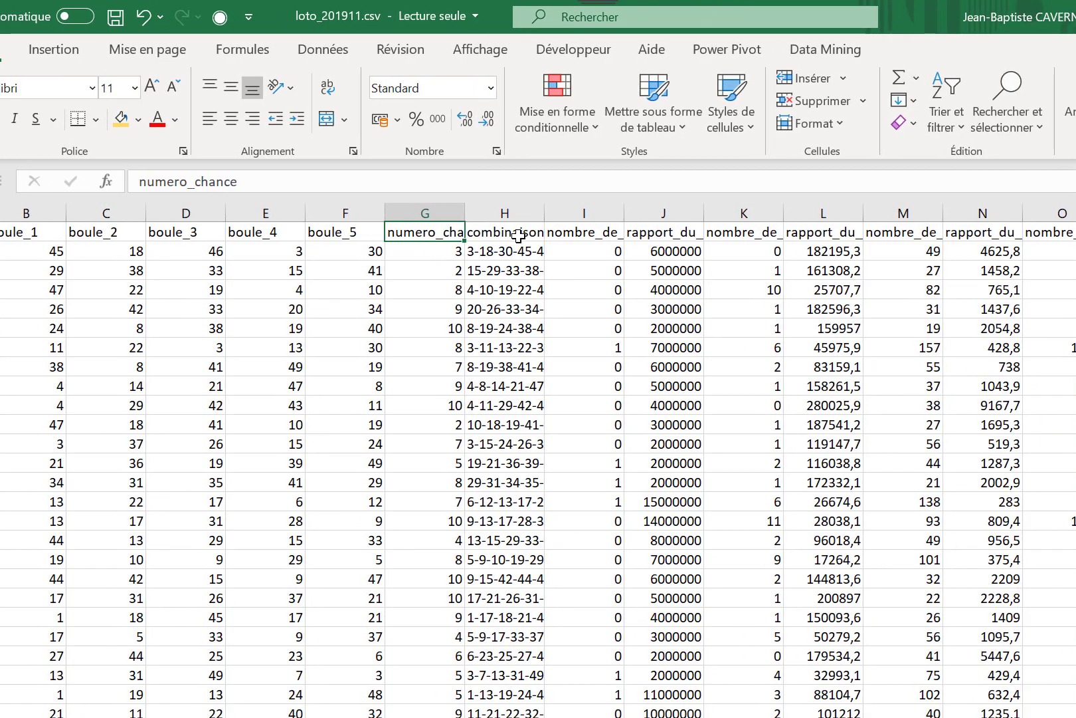
left_click(545, 273)
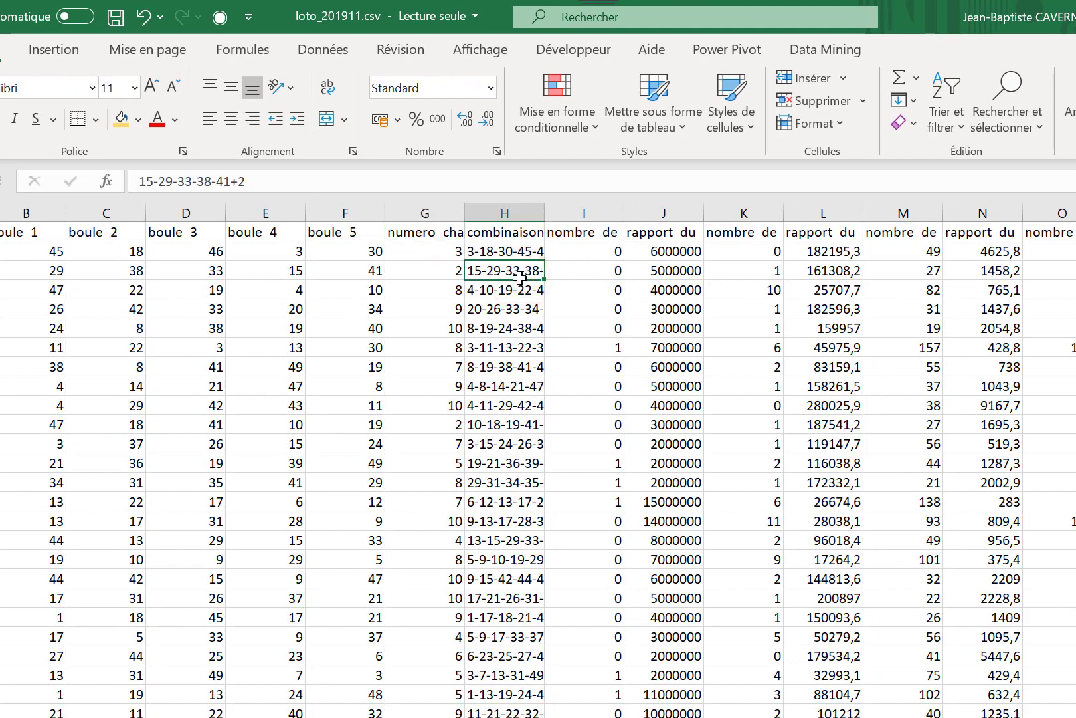
key("ctrl+space")
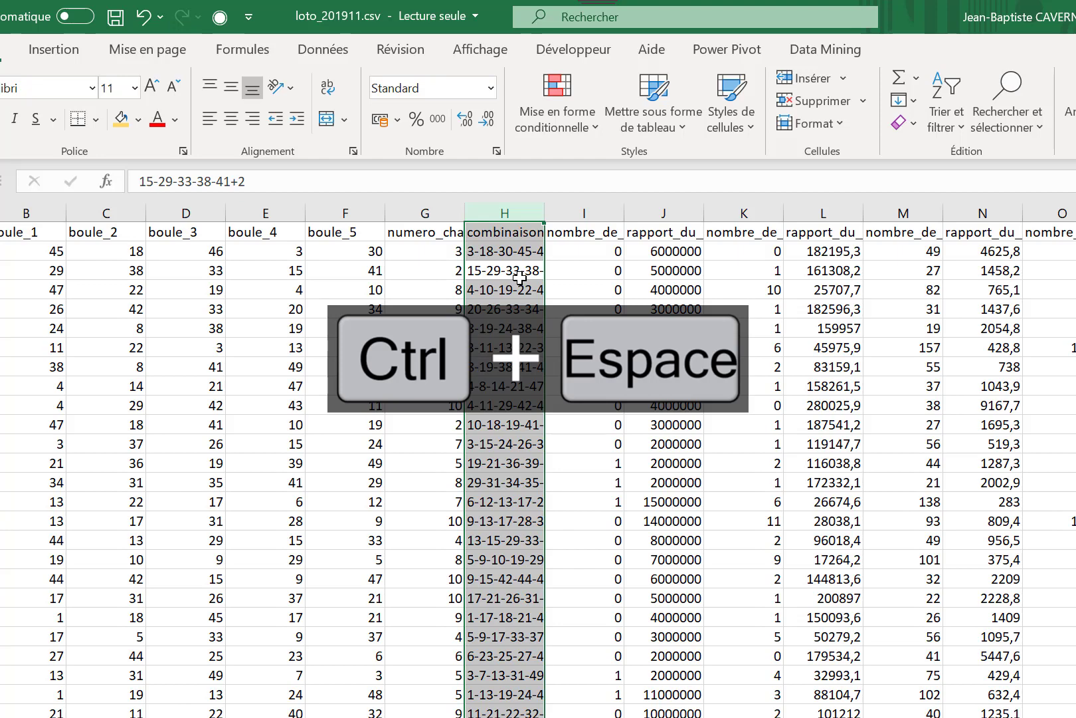
key("ctrl+shift+Right")
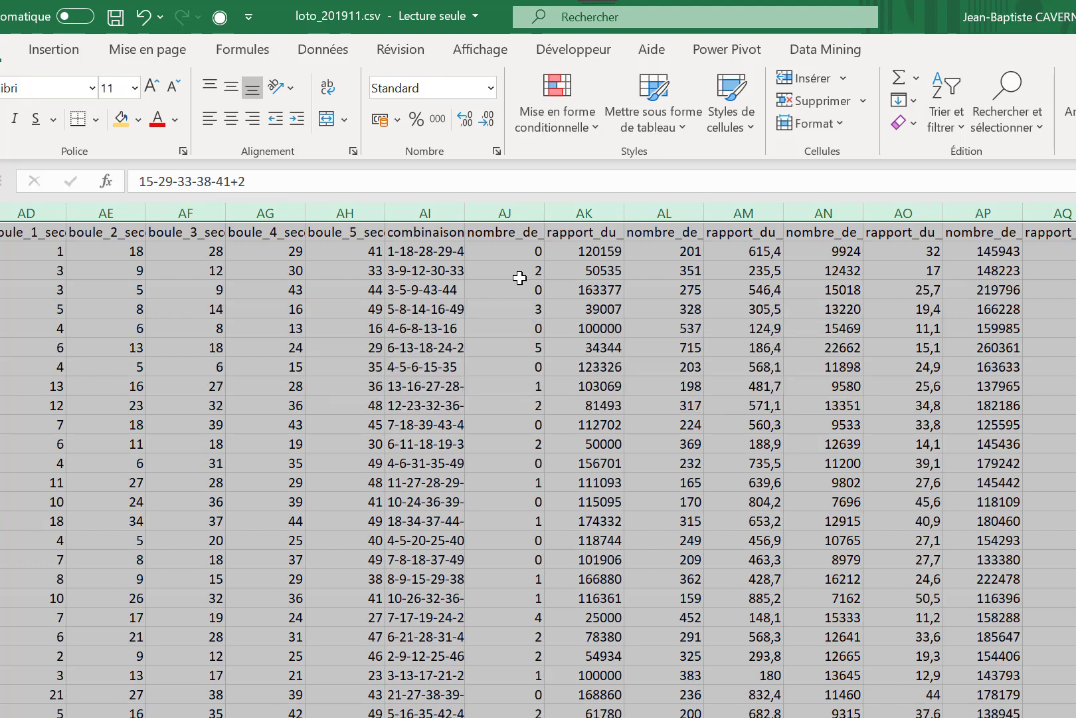
key("ctrl+KP_Subtract")
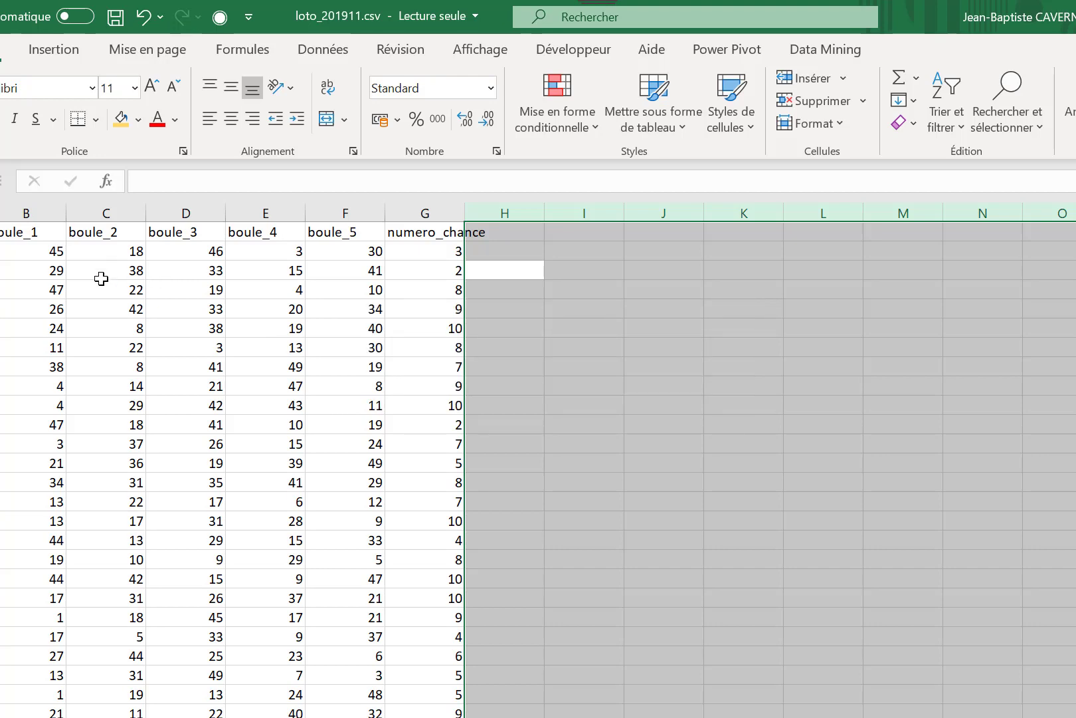
Select the remaining data columns A through G, from date_de_tirage to numero_chance.
left_click(101, 279)
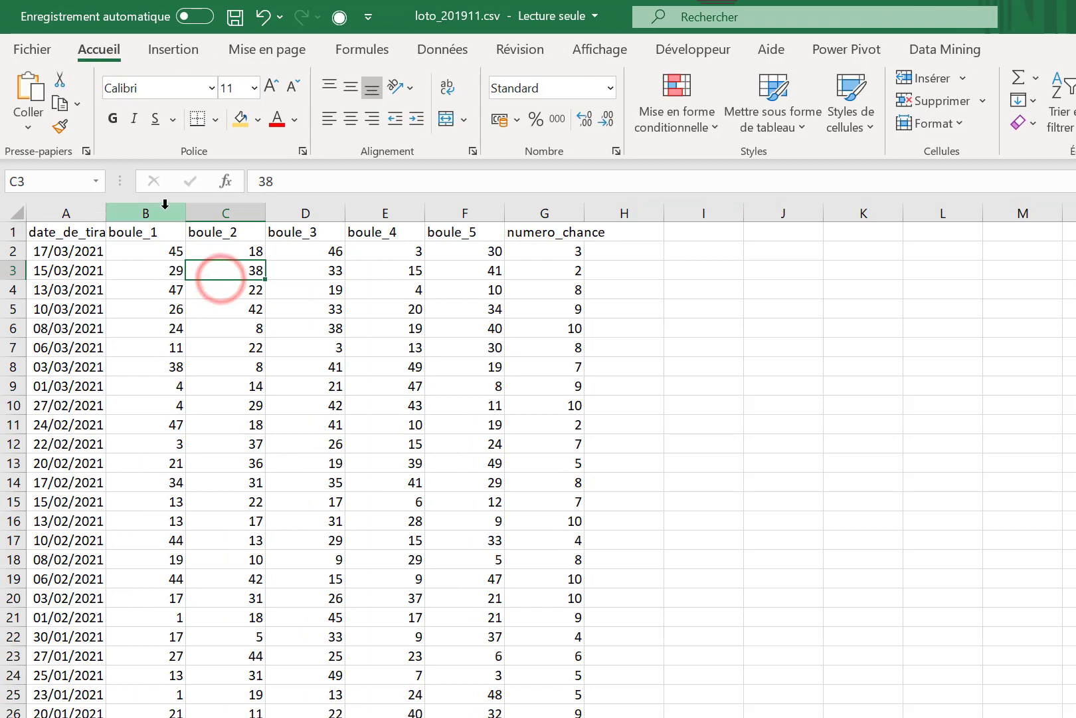
left_click_drag(79, 208, 514, 197)
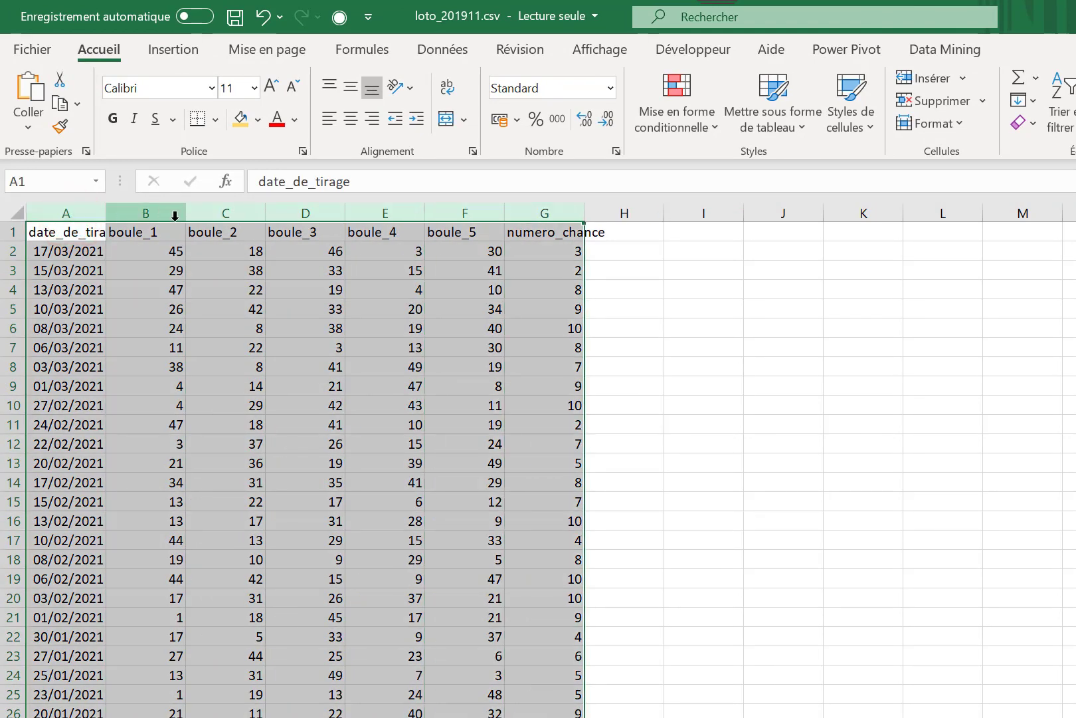
Try widening the selected columns equally and autofitting them, undoing each width change.
left_click_drag(185, 213, 208, 212)
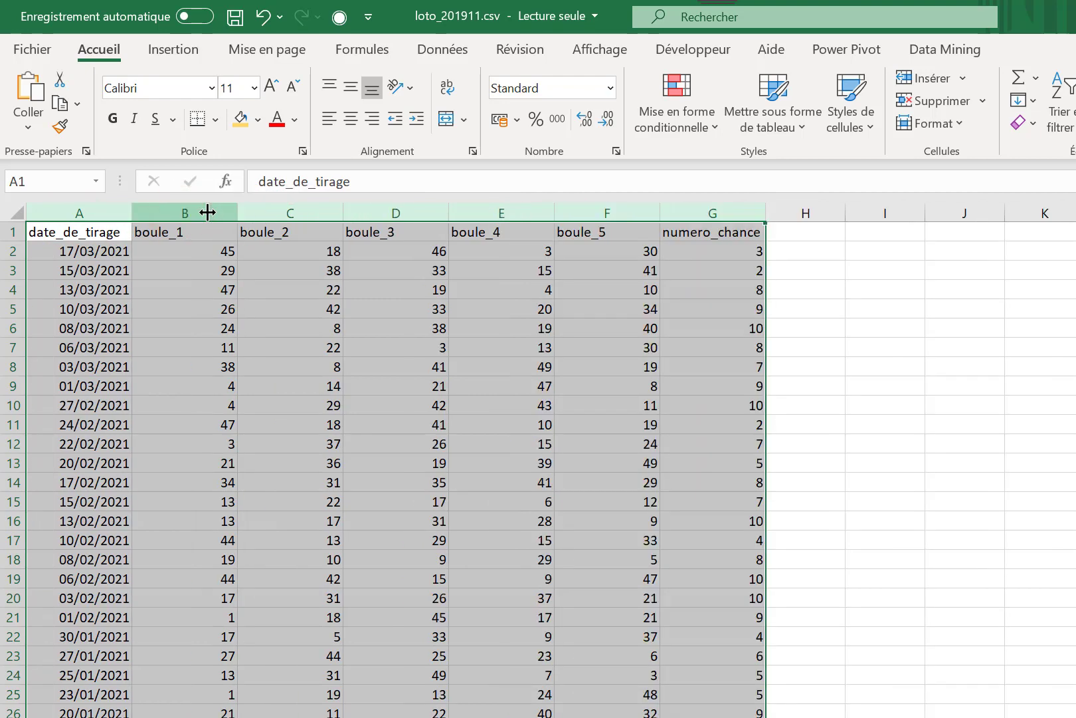
key("ctrl+z")
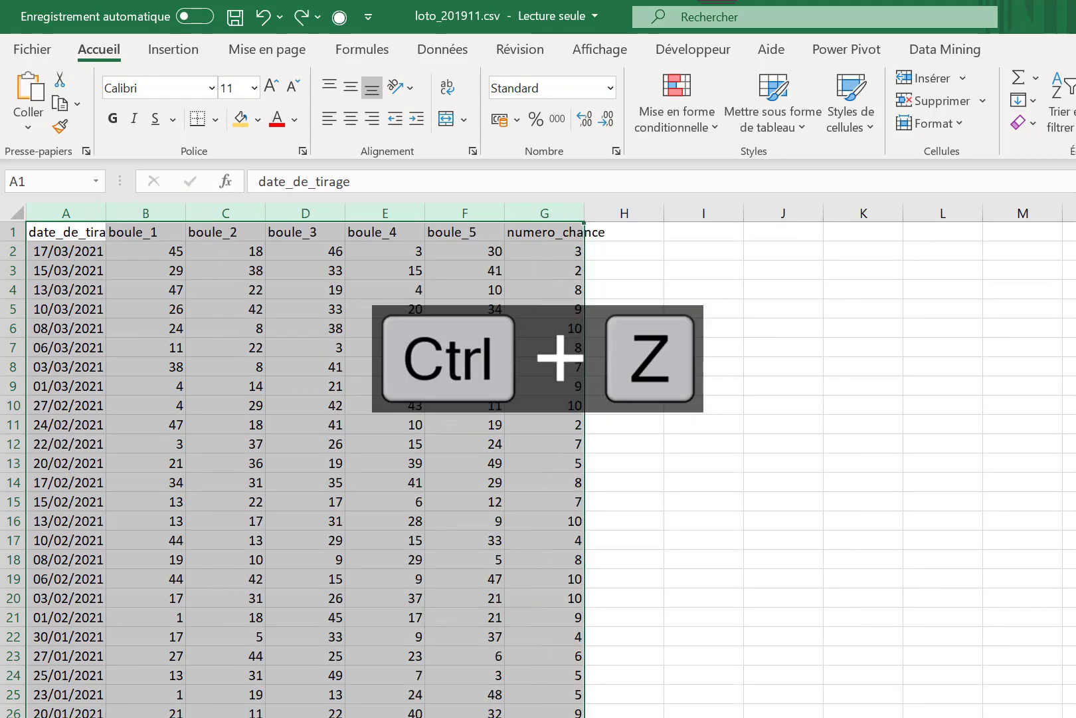
left_click(342, 19)
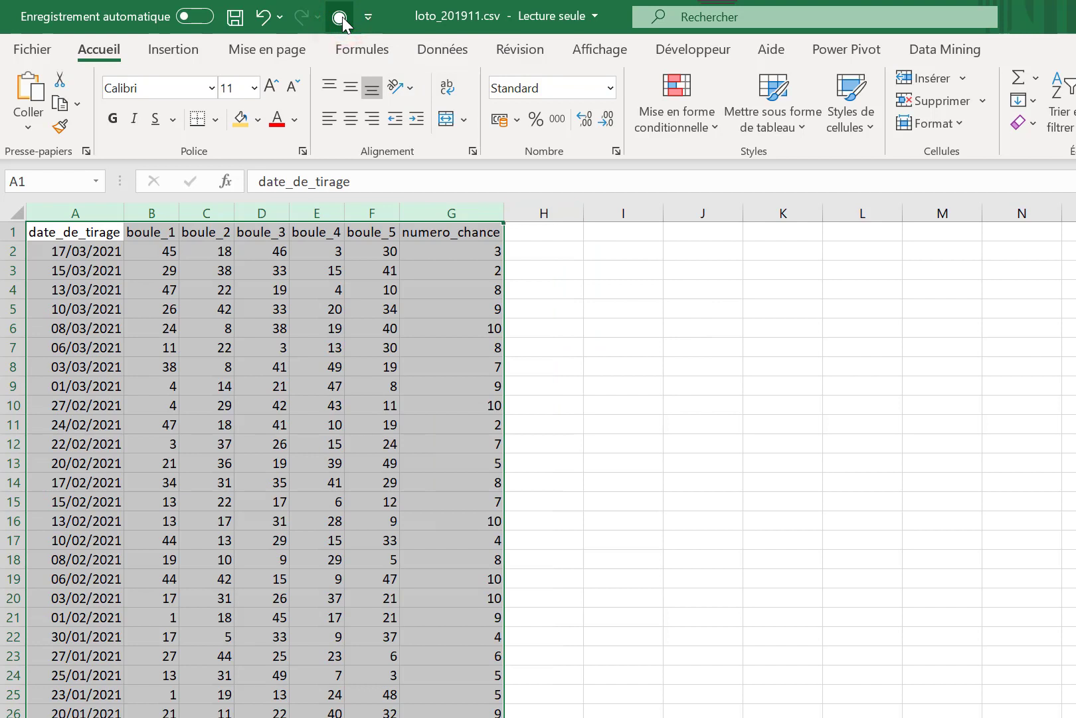
key("ctrl+z")
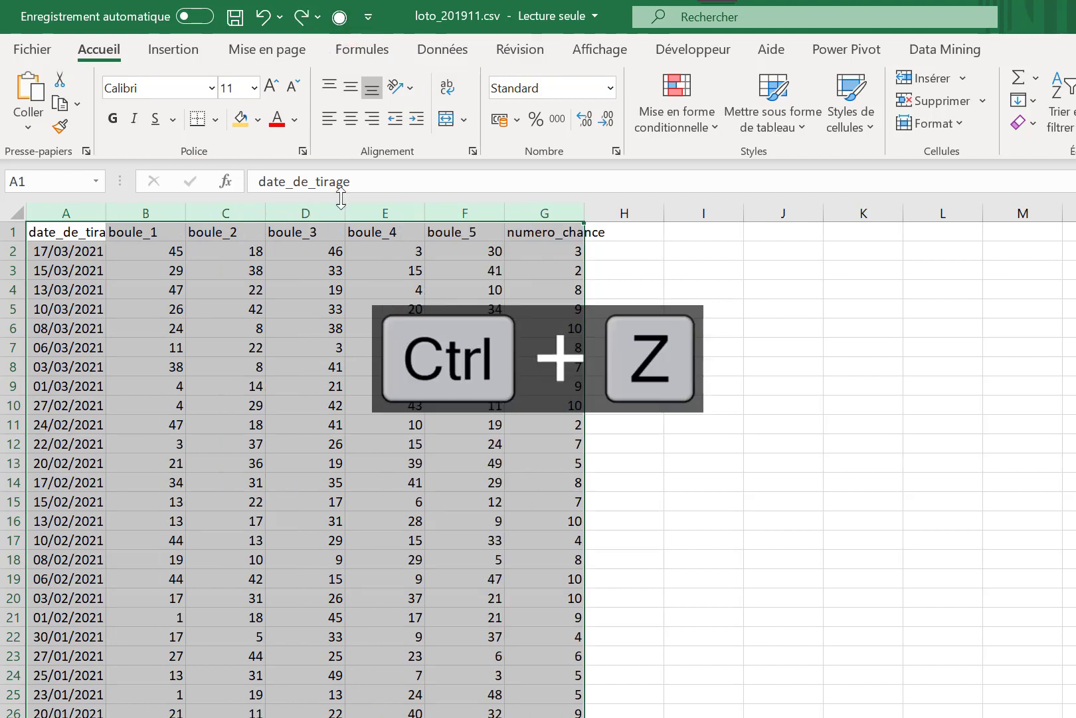
Autofit the widths of the selected columns A through G to their contents.
key("alt")
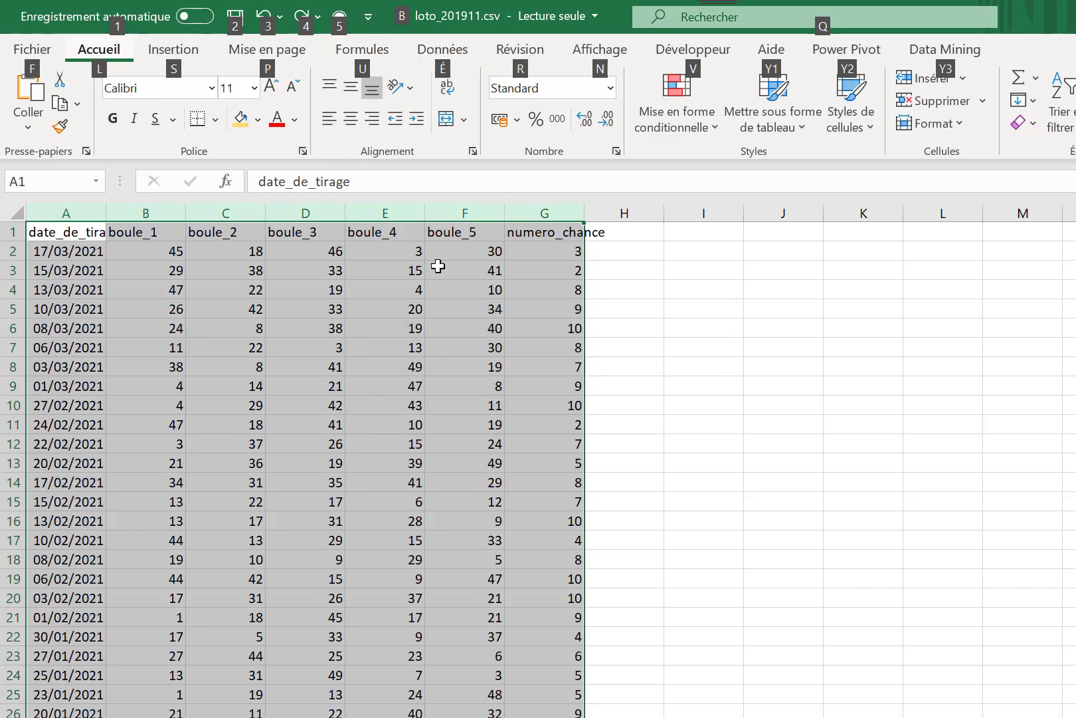
key("5")
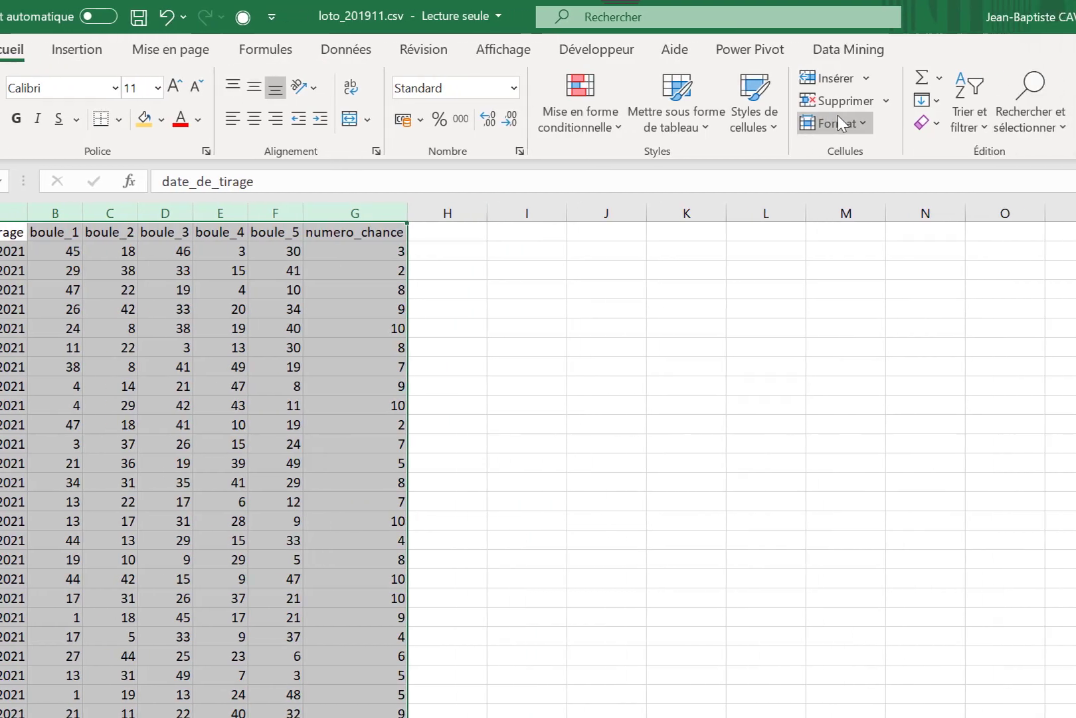
left_click(951, 125)
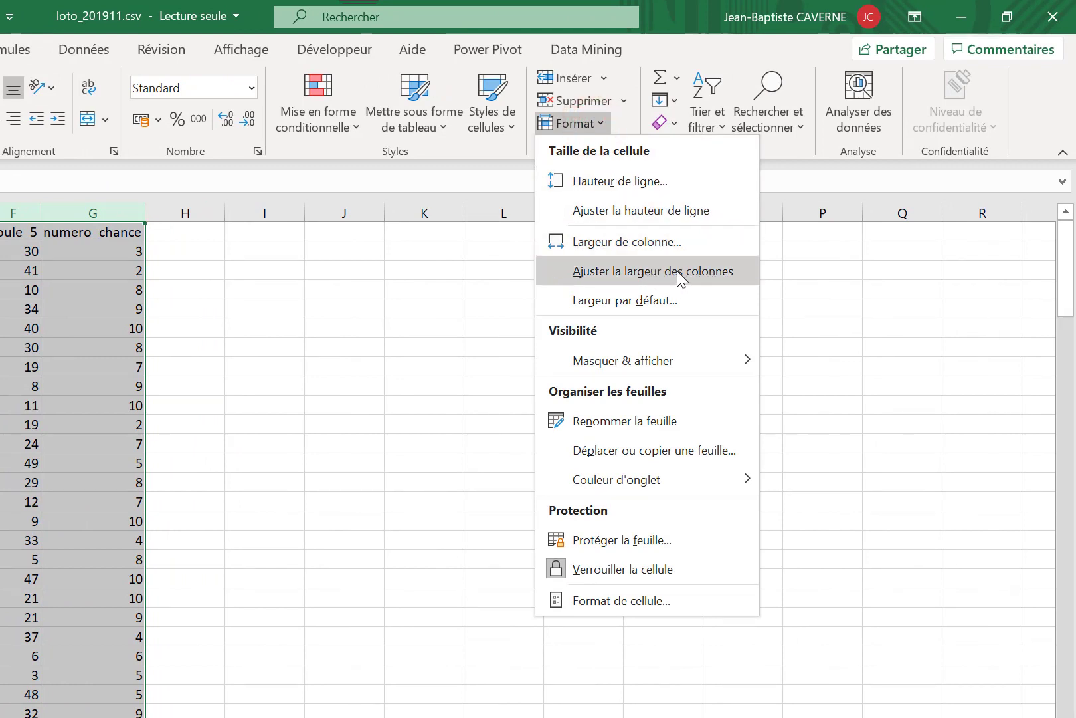
right_click(677, 272)
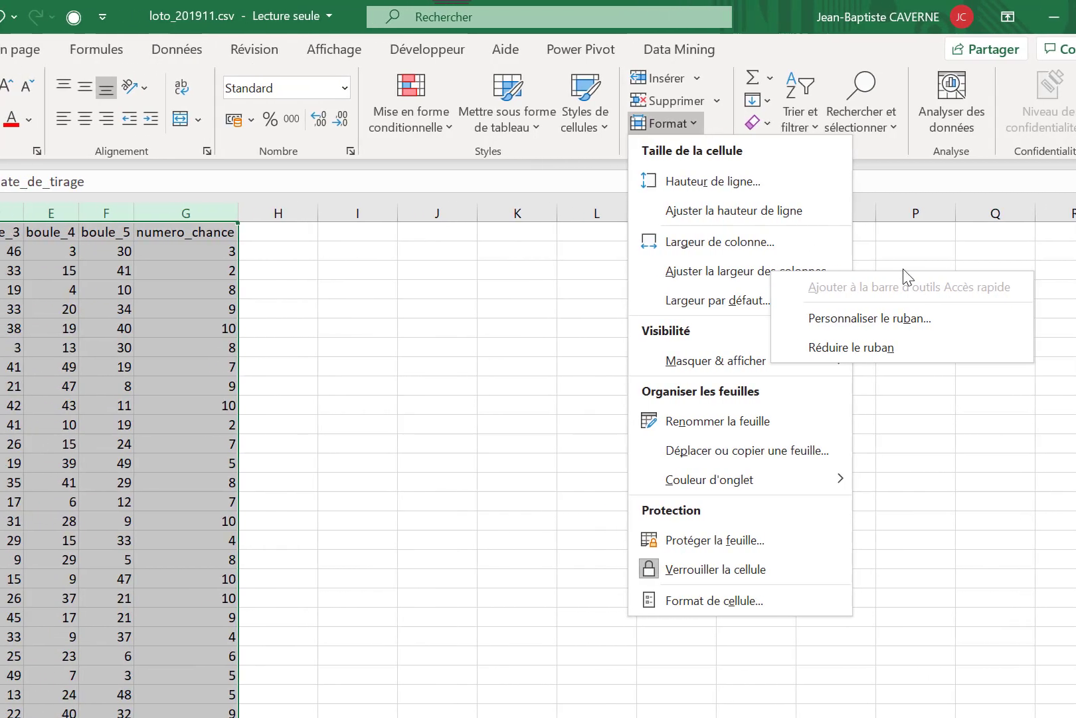
left_click(485, 289)
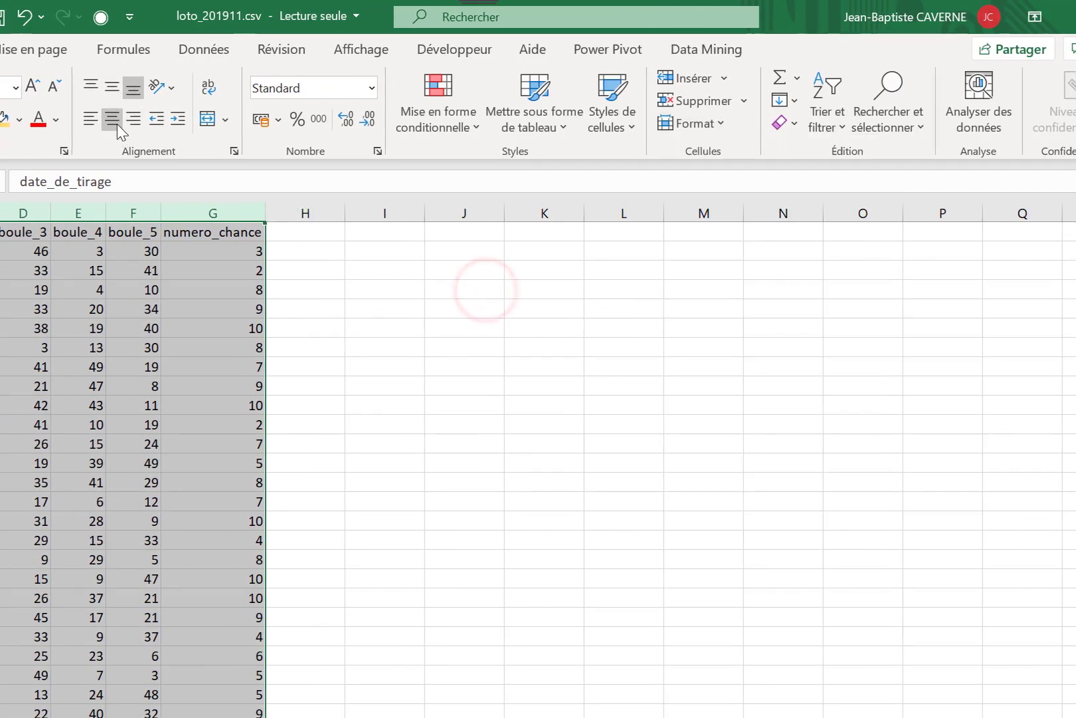
Add the horizontal centering command to the Quick Access Toolbar and test it by switching centering on and off for columns A through G.
right_click(355, 124)
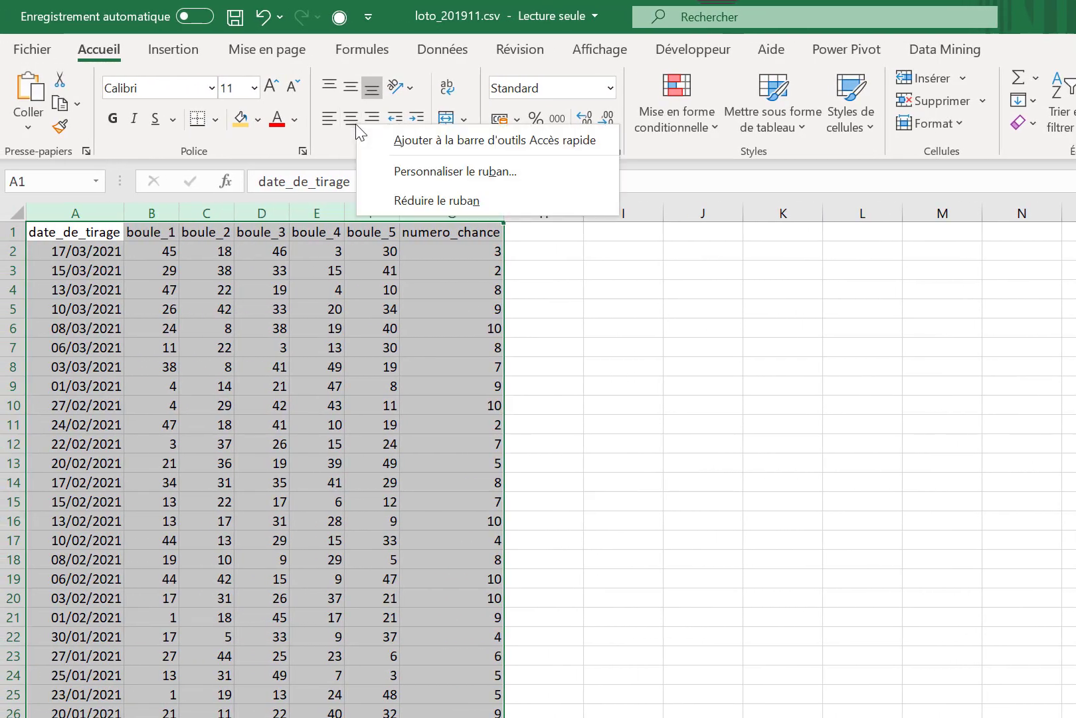
left_click(469, 139)
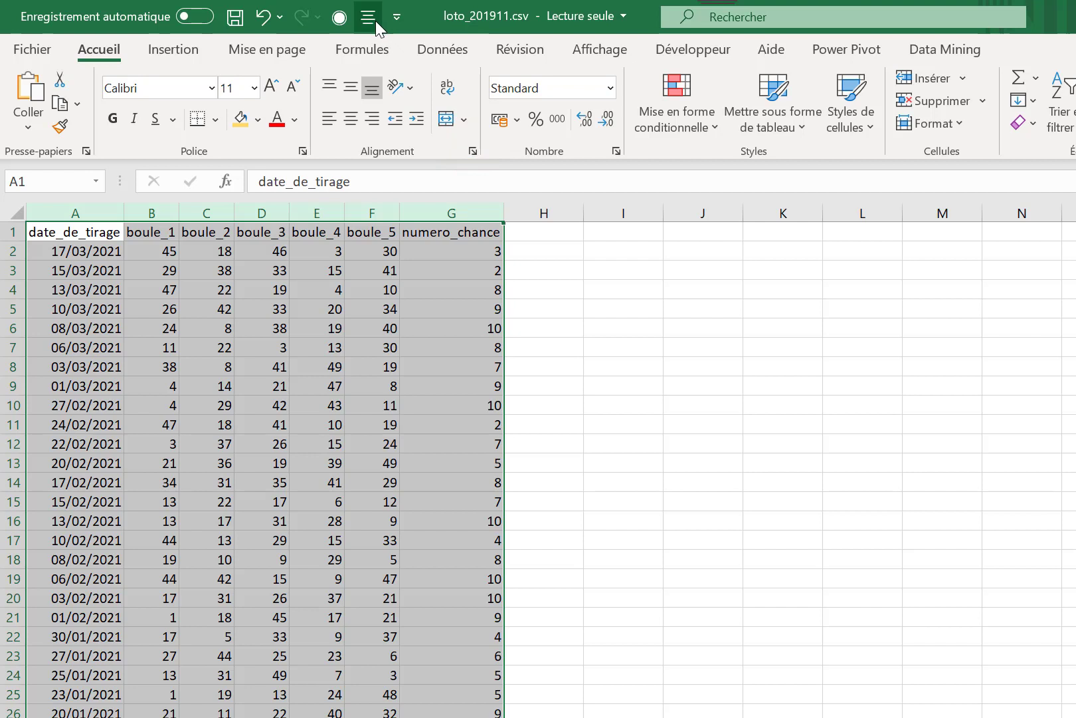
left_click(376, 21)
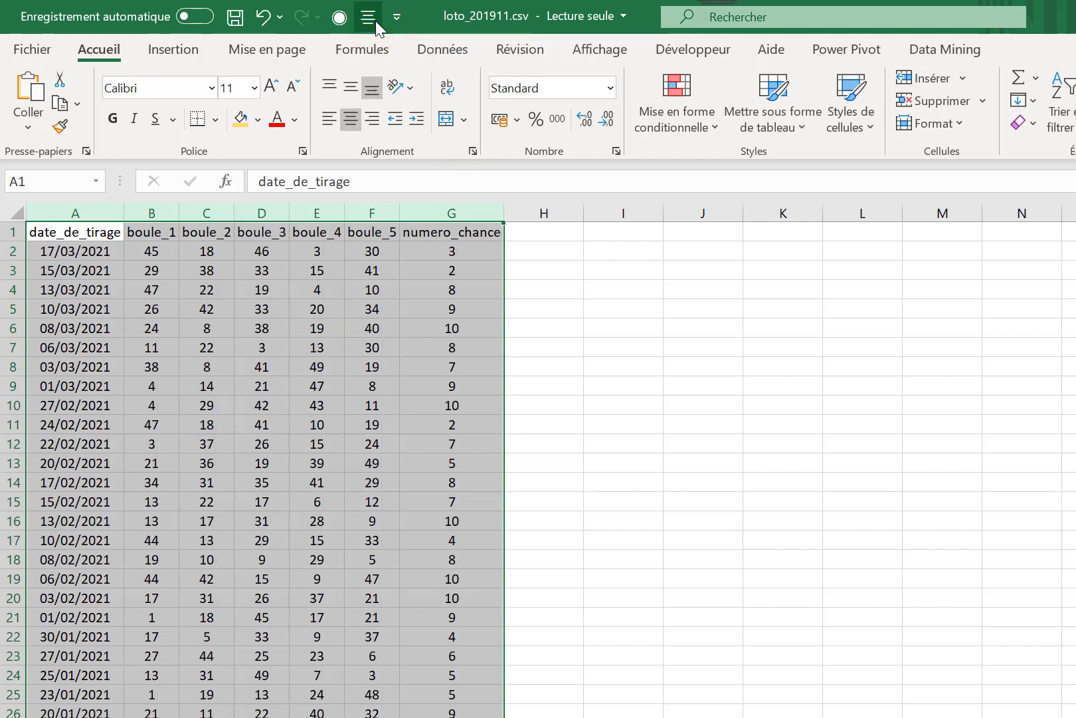
left_click(375, 20)
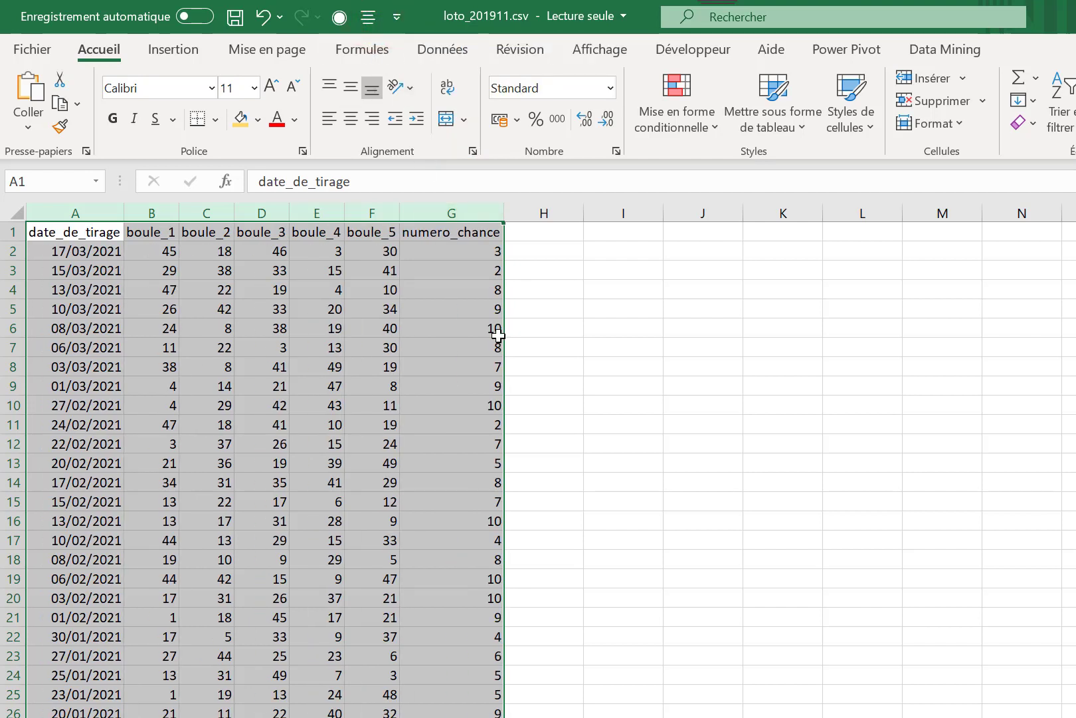
Center the contents of columns A through G horizontally and deselect the columns.
key("alt")
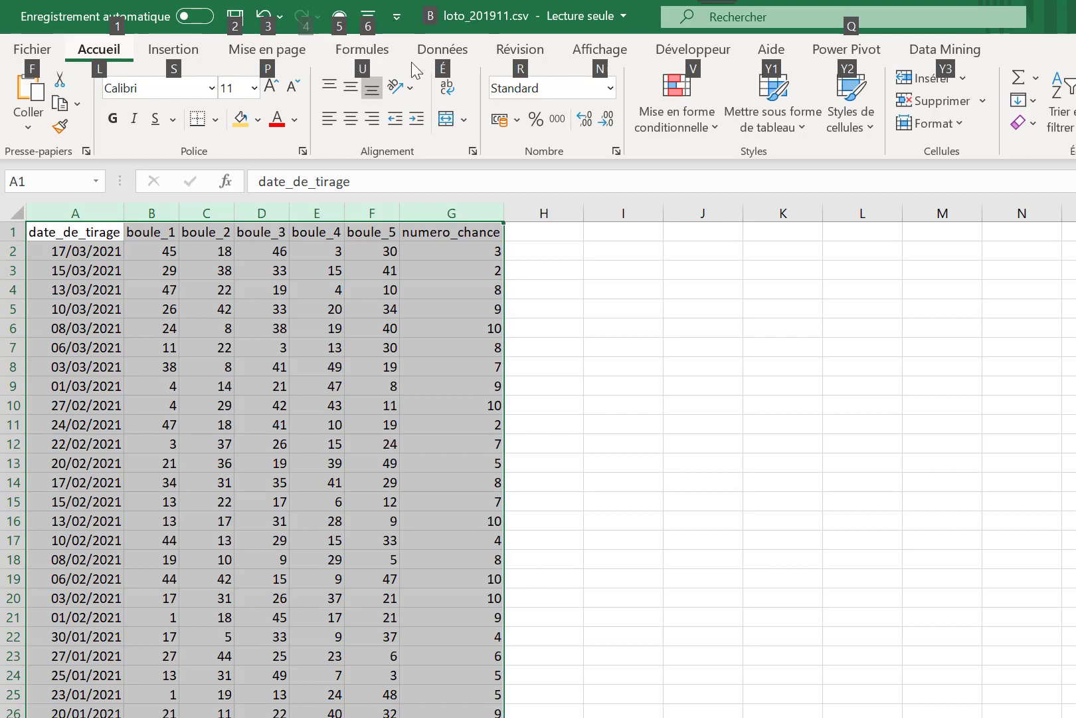
key("6")
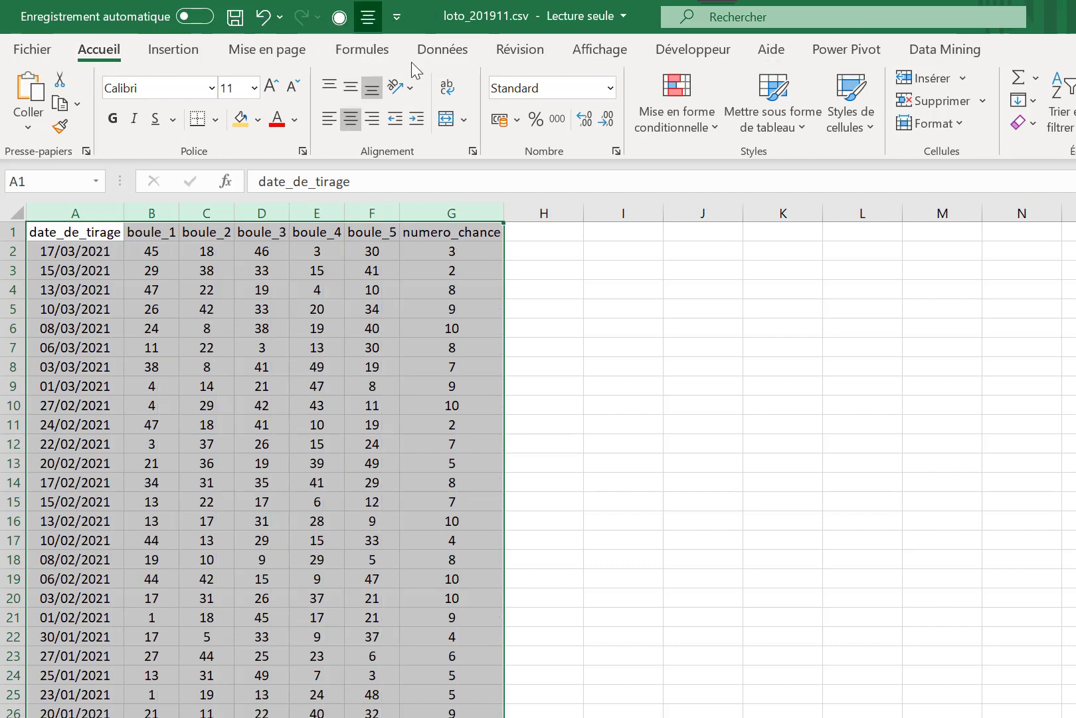
left_click(476, 330)
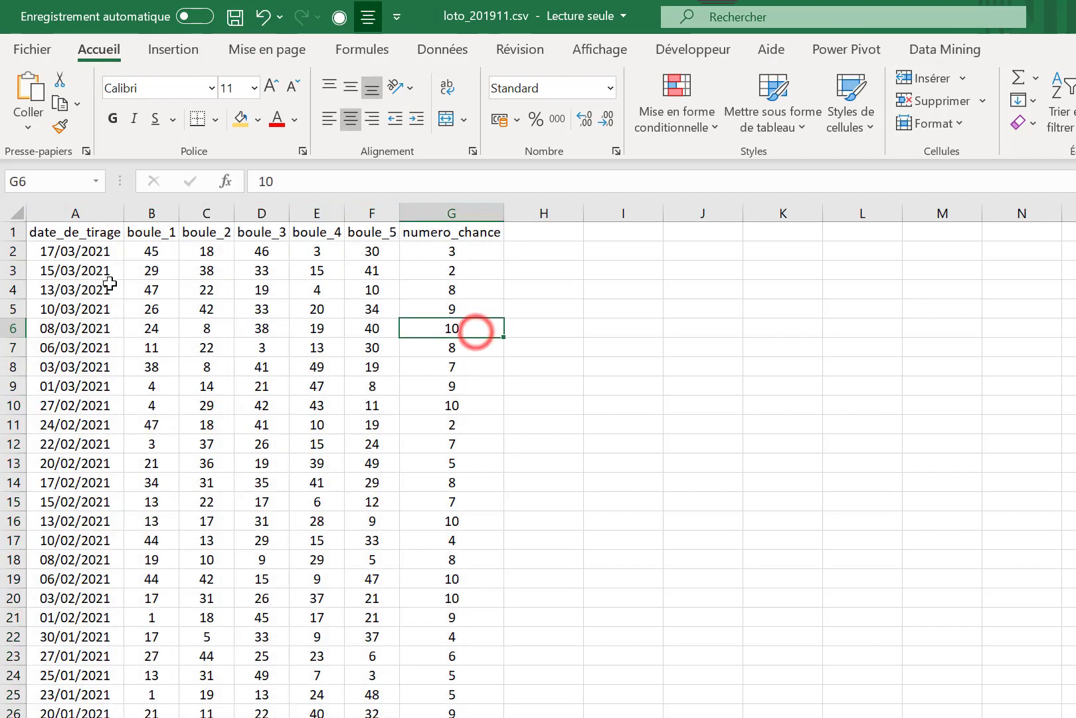
Enter the headings Boule in J1 and Nombre in K1, beside the draw data.
left_click(77, 234)
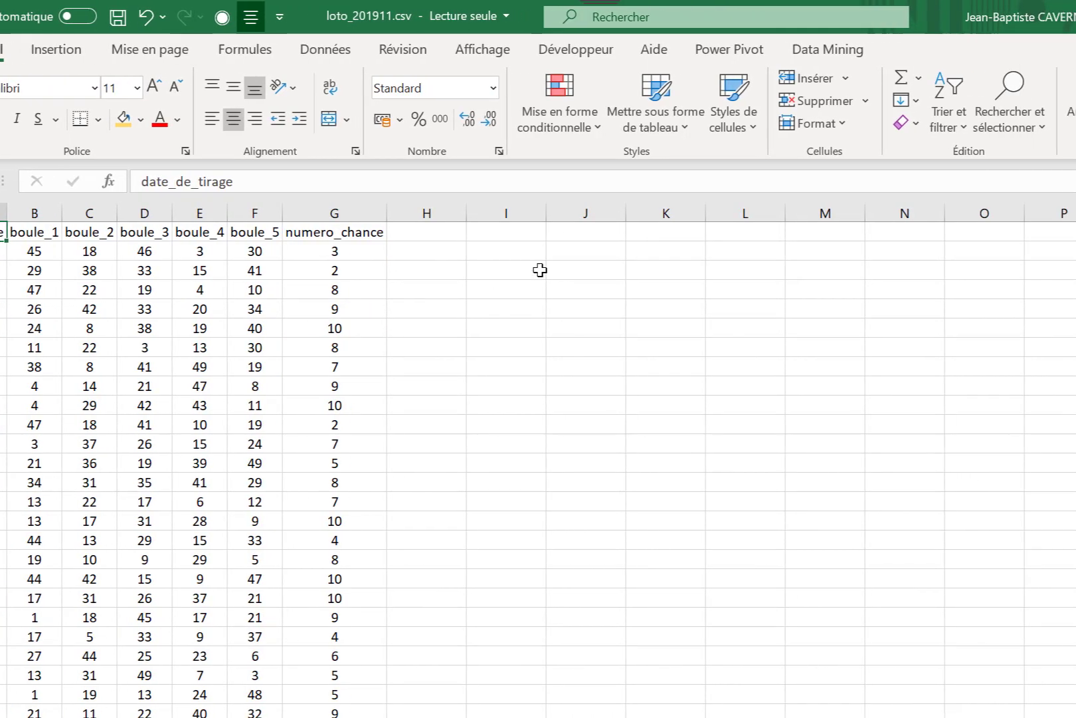
left_click(578, 233)
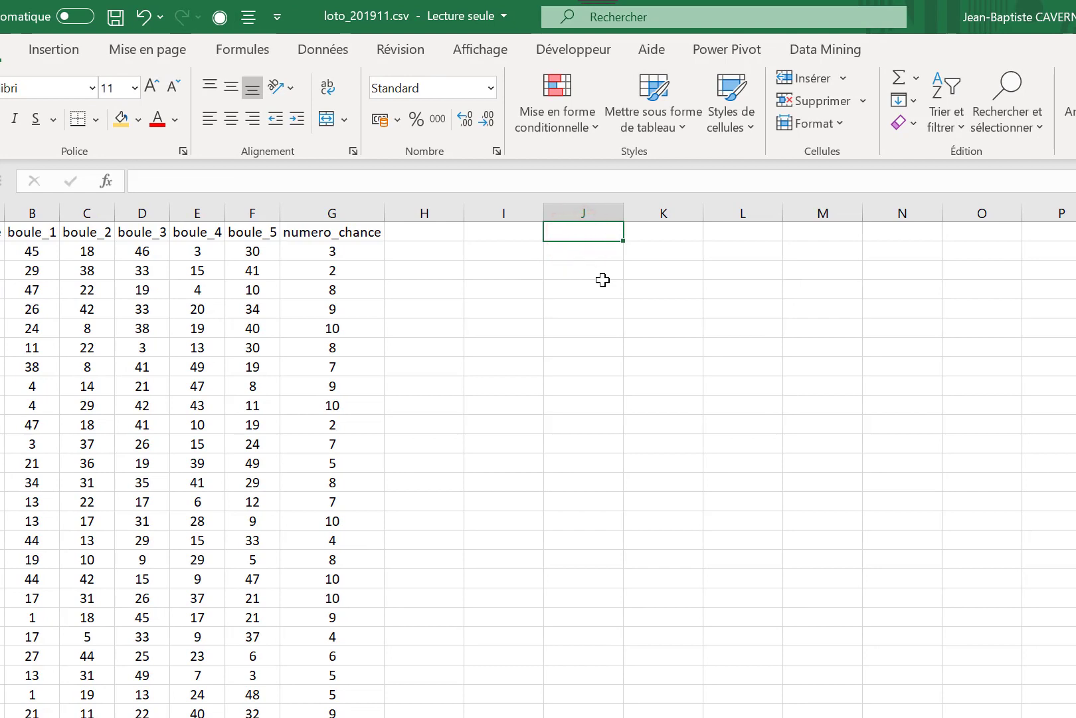
type("Boule")
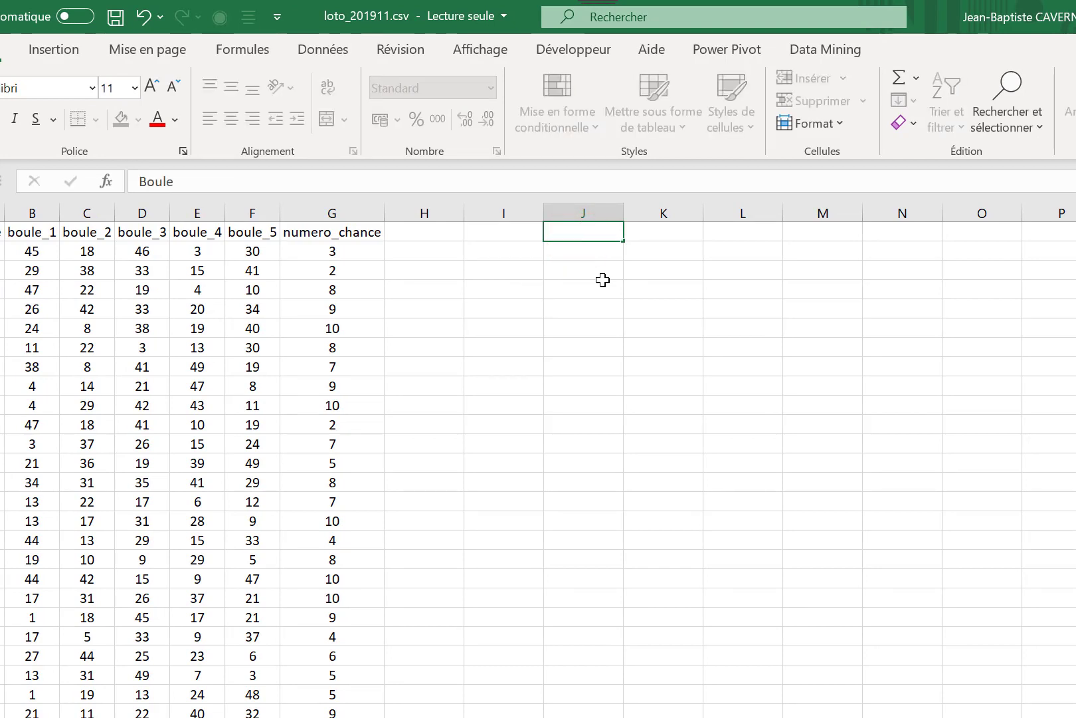
key("Tab")
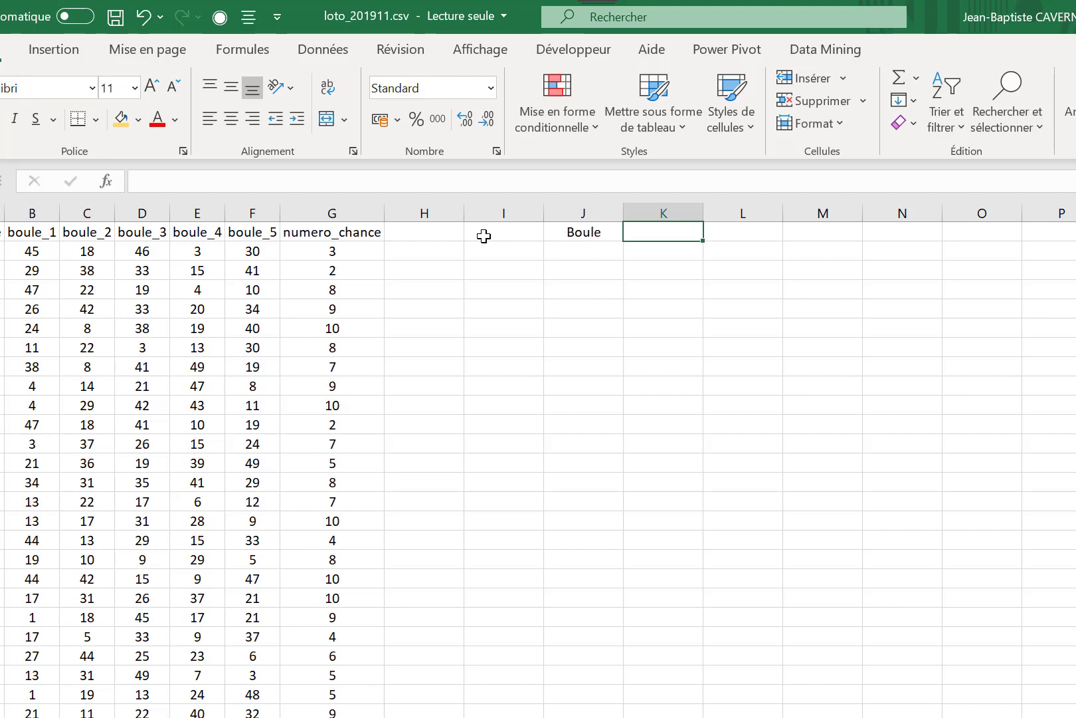
scroll(217, 284, "down", 6)
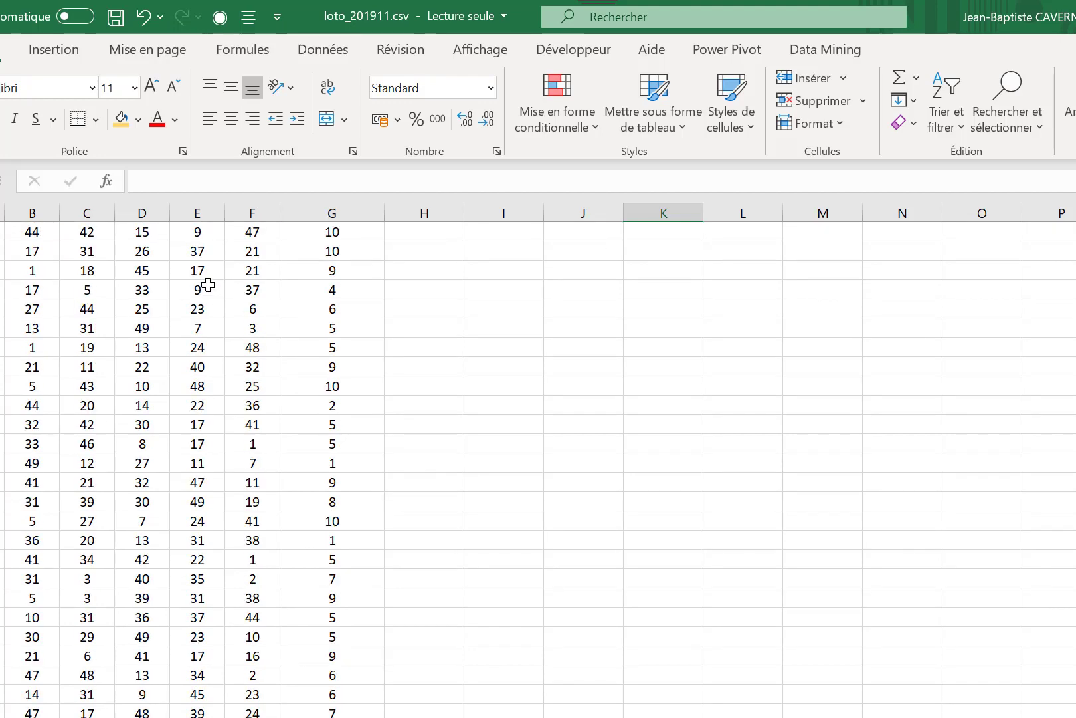
scroll(217, 284, "up", 6)
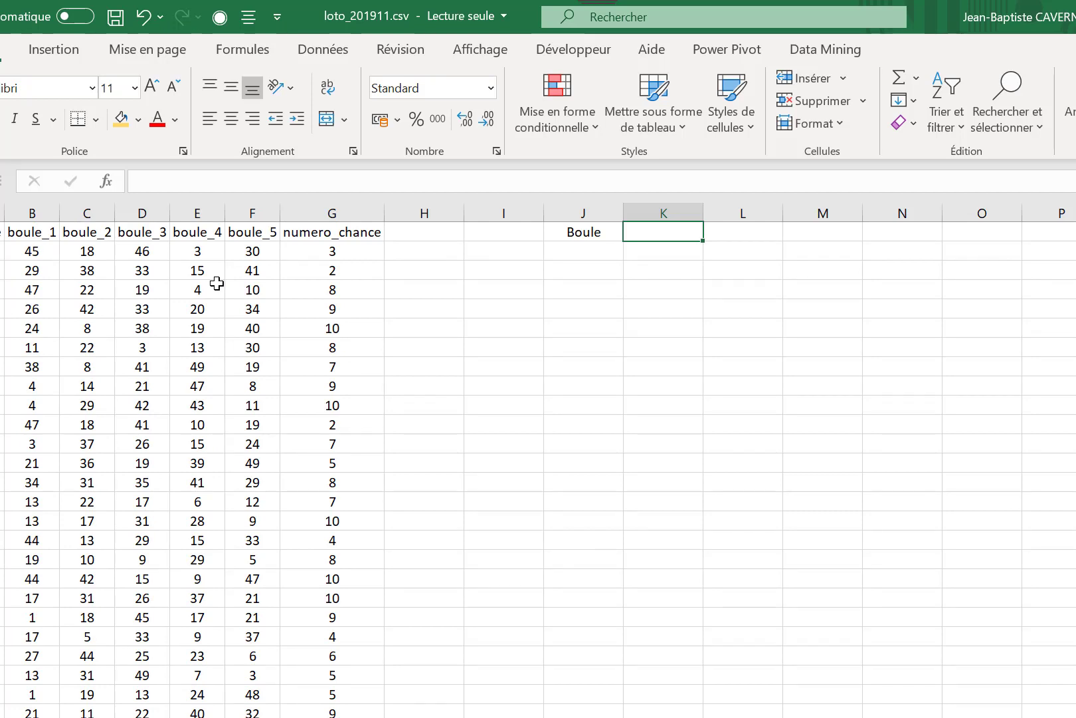
type("Nombre")
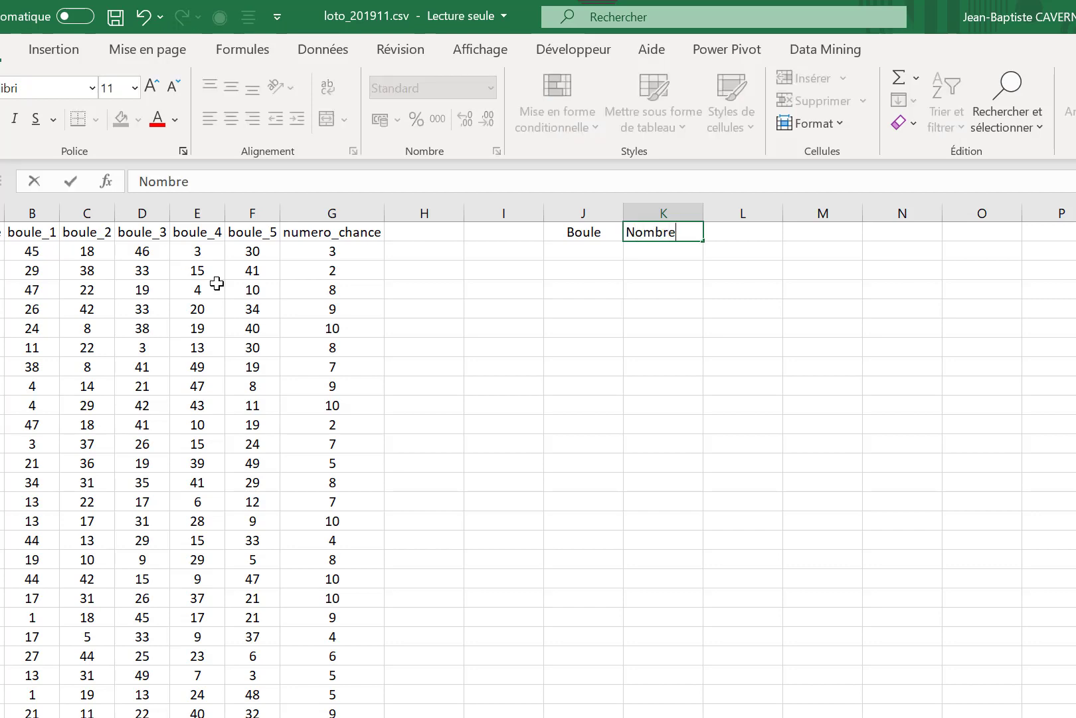
key("Return")
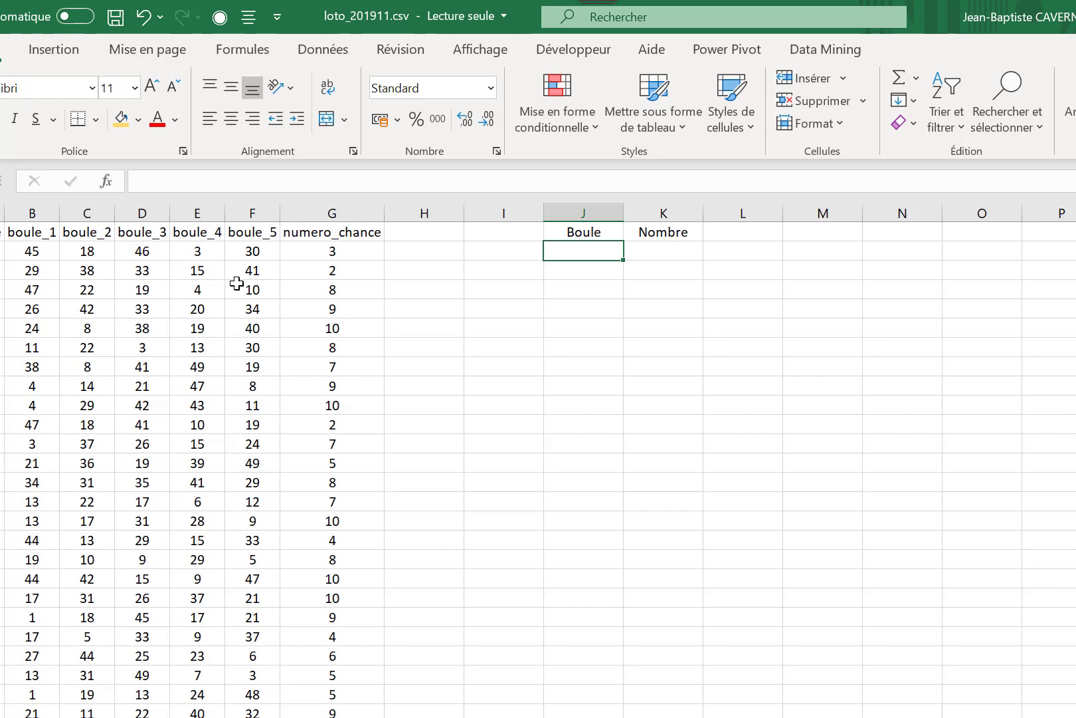
Enter 1 in J2 under the Boule heading, and try 2 in J3 before removing it.
type("1")
key("Return")
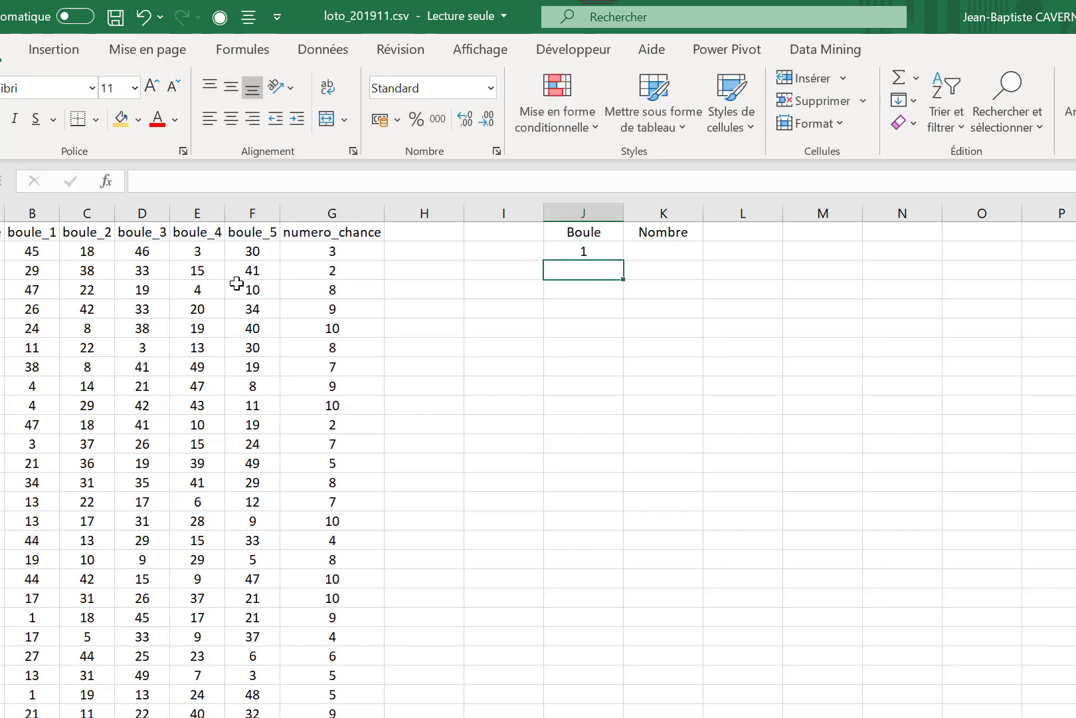
type("2")
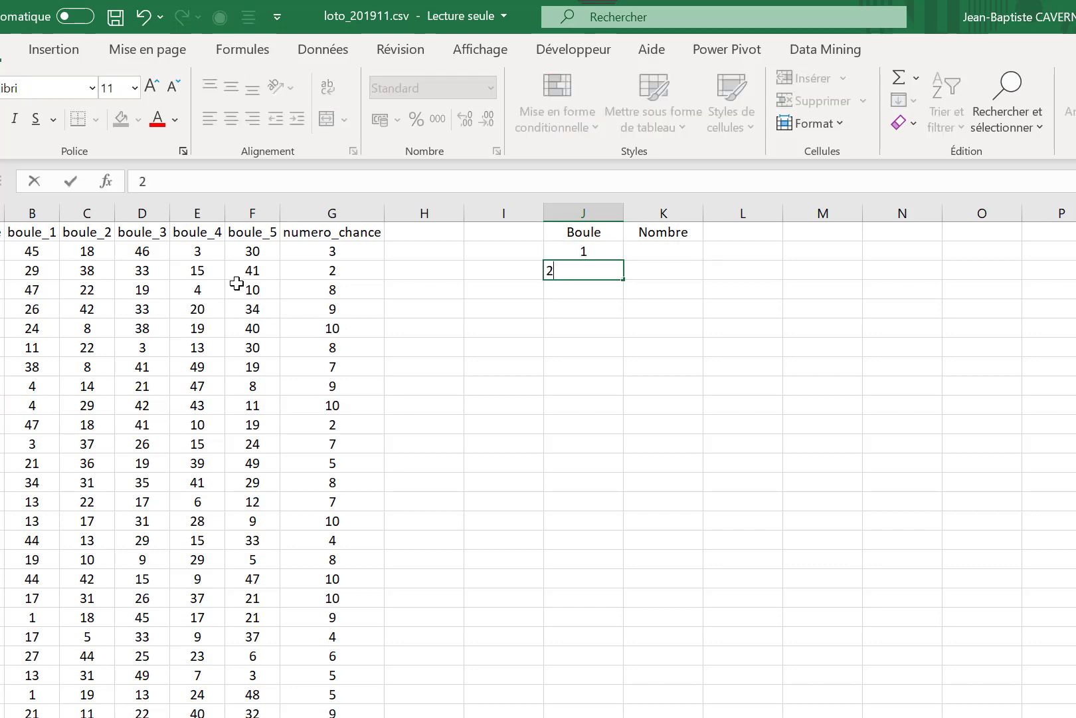
key("Return")
key("Up")
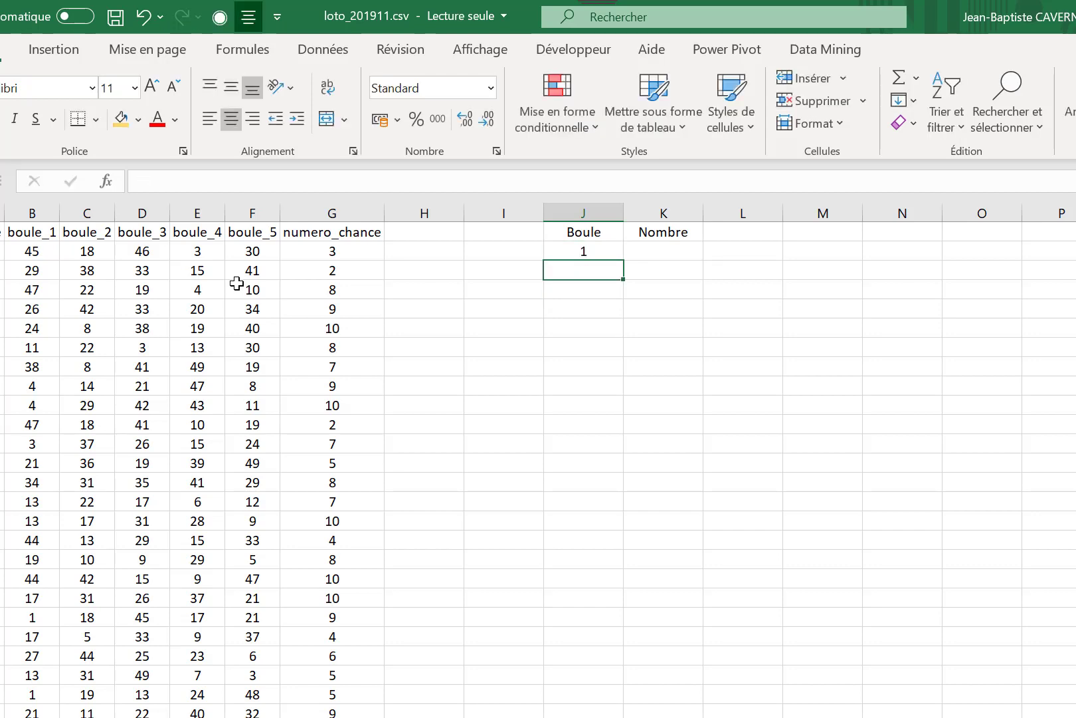
Try filling column J from J2 with a linear column series using step value 1 and last value 49.
left_click(602, 248)
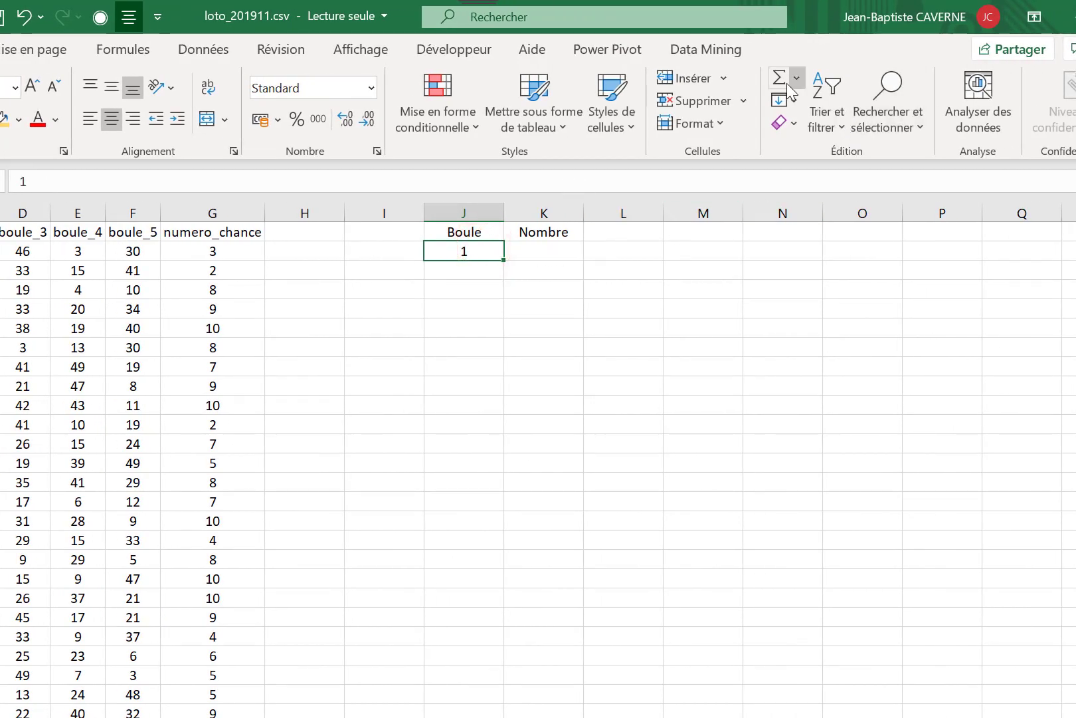
left_click(778, 101)
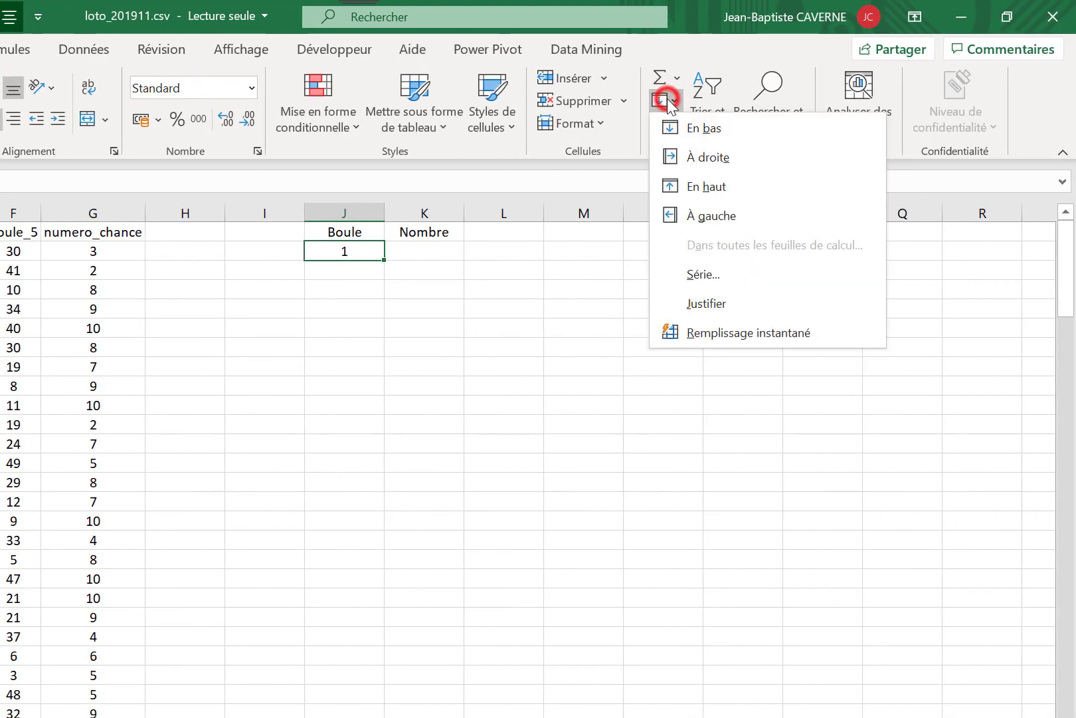
left_click(703, 275)
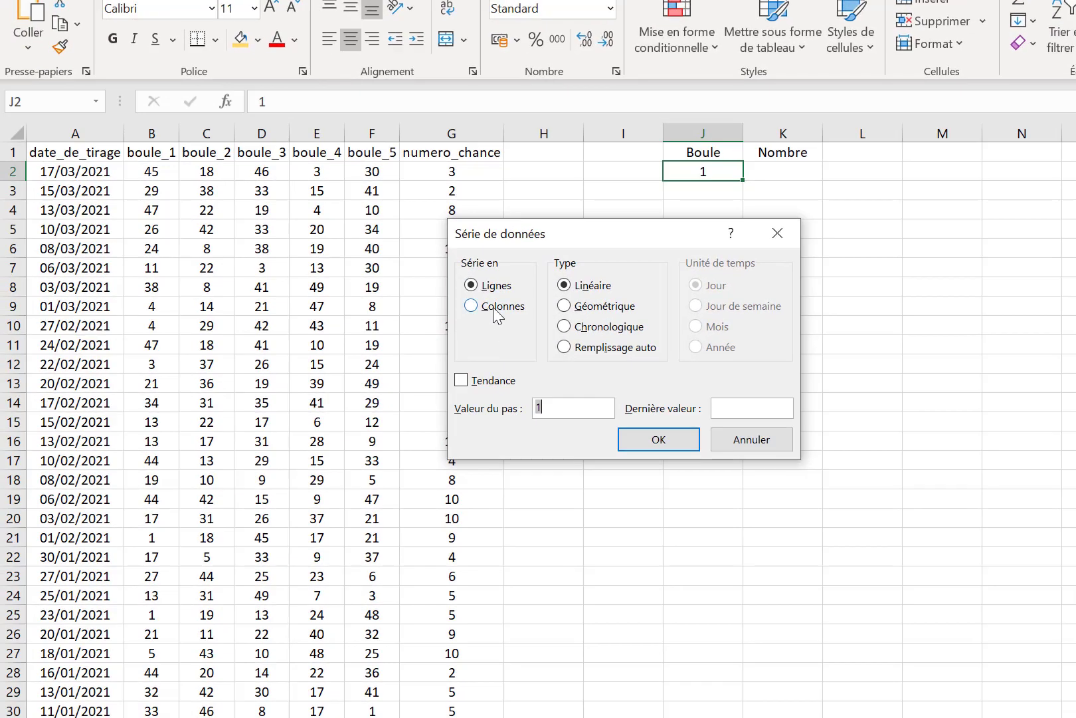
left_click(198, 371)
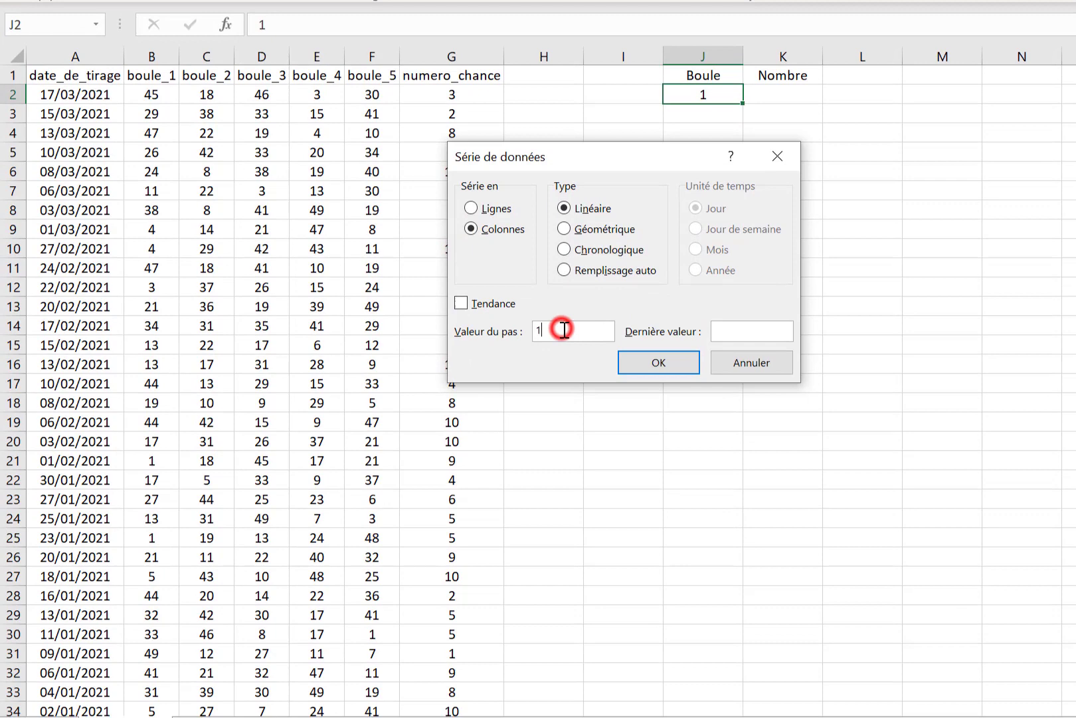
left_click(570, 408)
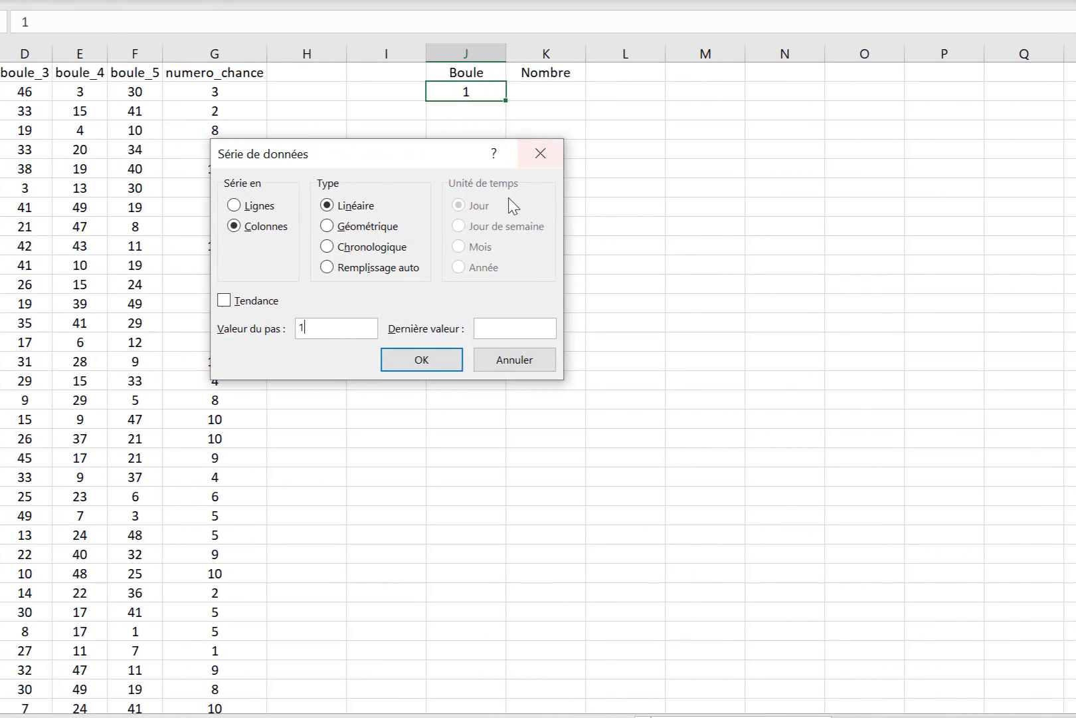
left_click(763, 336)
type("49")
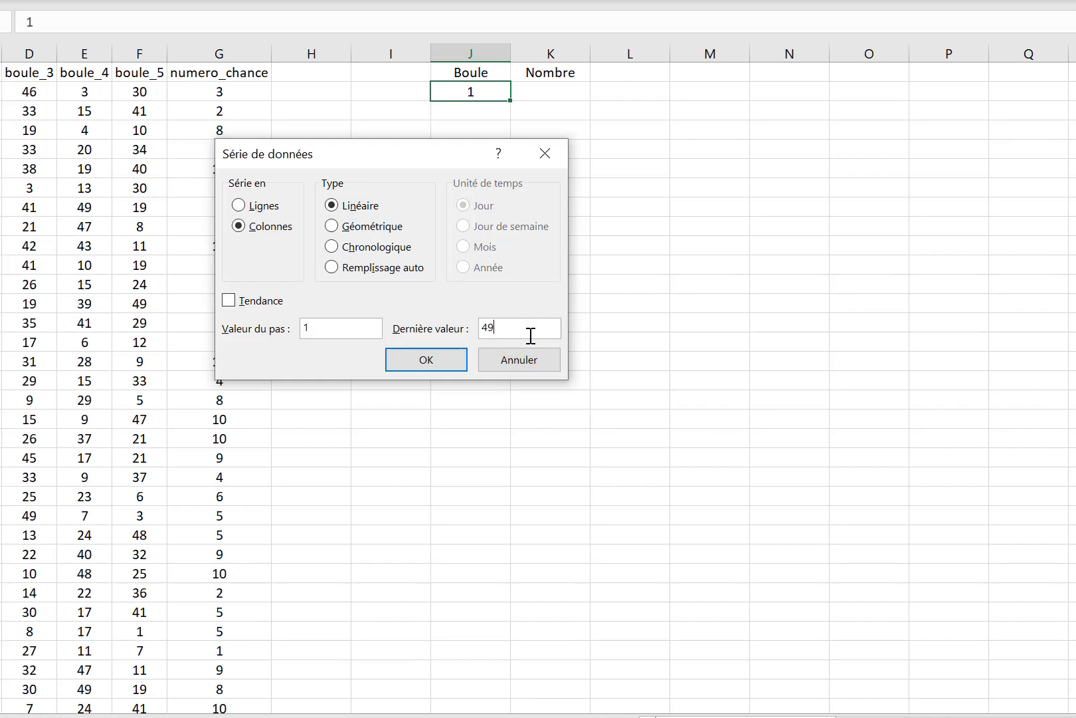
left_click(559, 363)
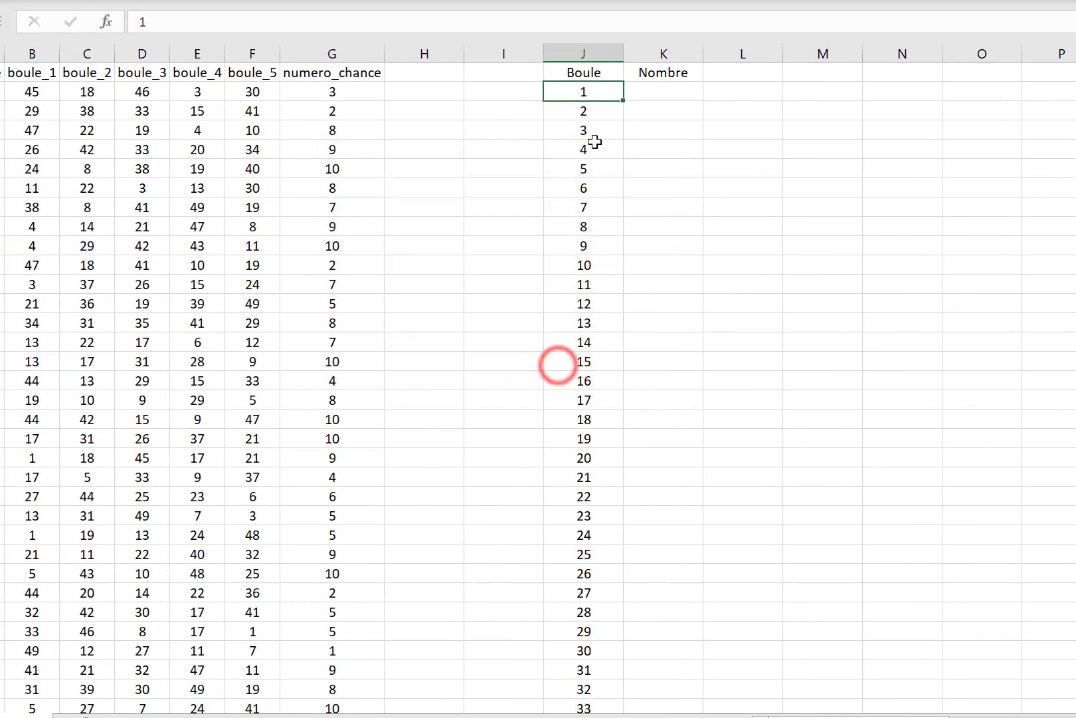
Check the filled ball numbers down to the end of the list and undo the series fill.
scroll(625, 357, "down", 9)
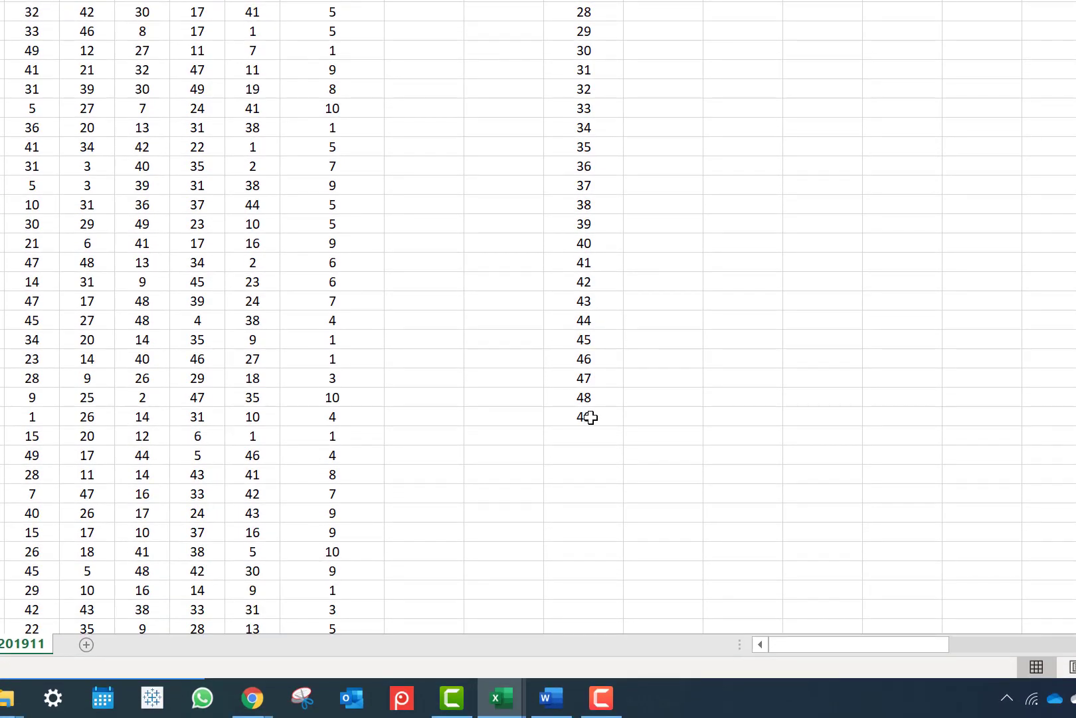
left_click(588, 468)
scroll(592, 451, "up", 9)
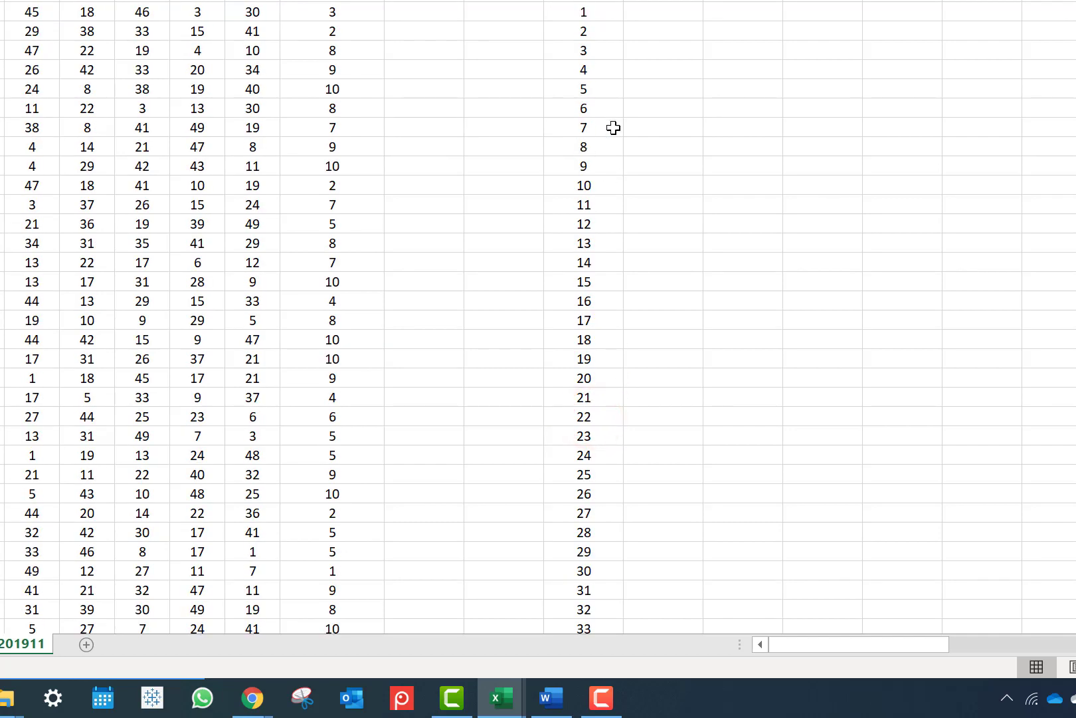
key("ctrl+z")
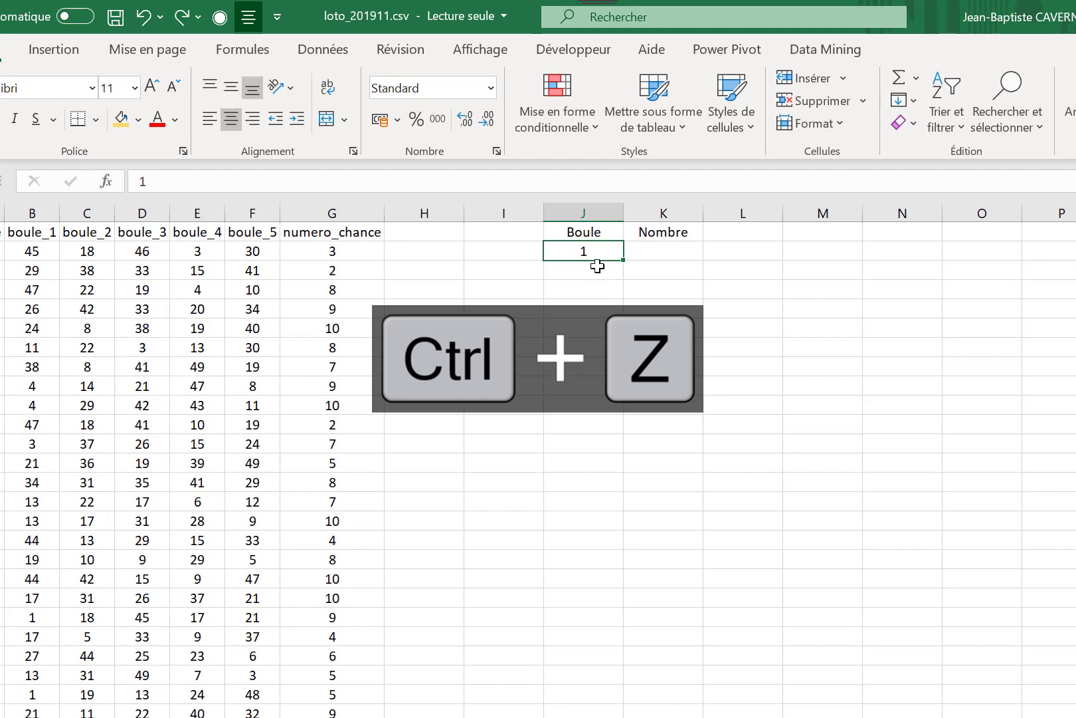
Enter 2 in J3 and extend the J2:J3 series down the Boule column to 49.
left_click(598, 266)
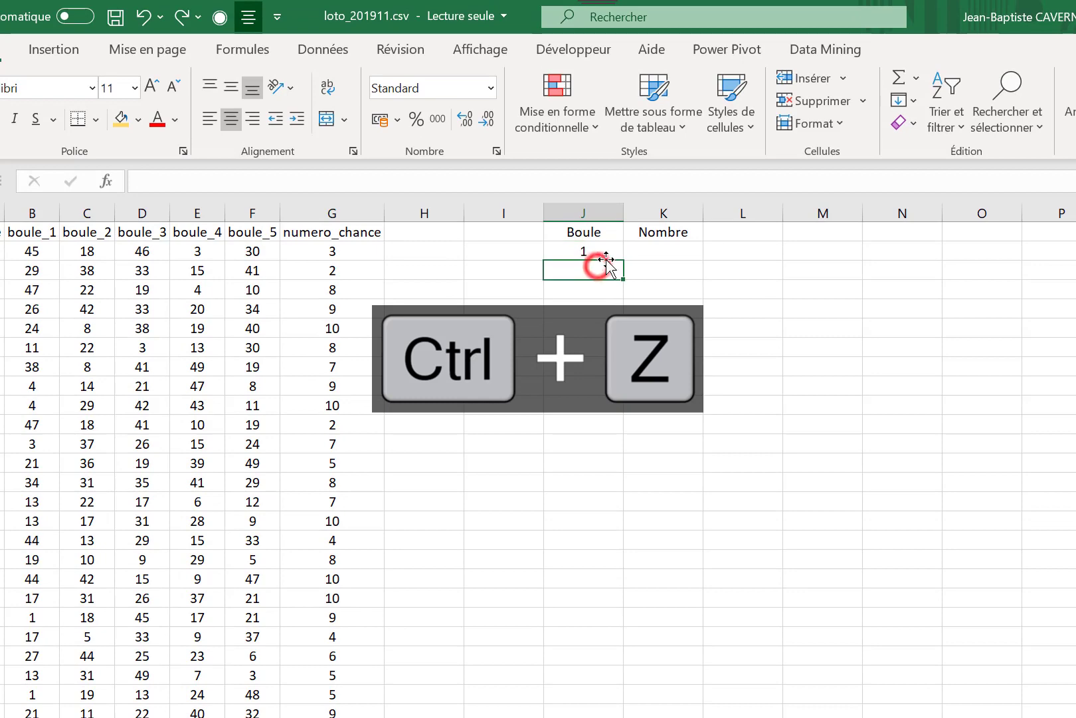
type("2")
key("Return")
left_click_drag(583, 243, 583, 269)
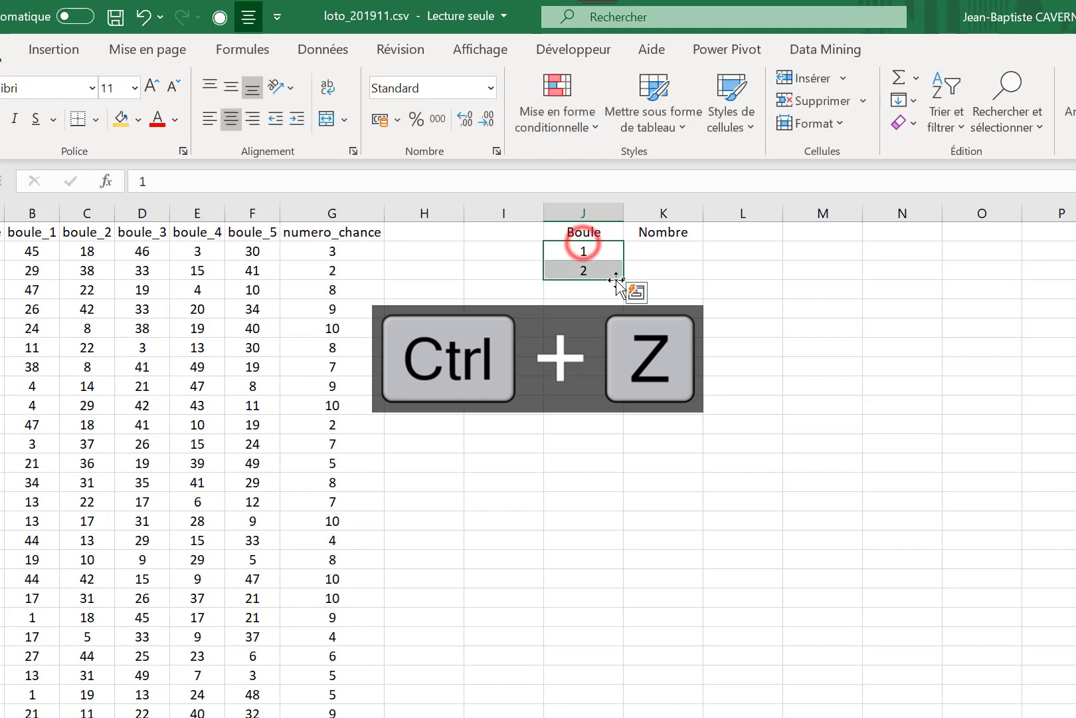
left_click_drag(506, 283, 535, 456)
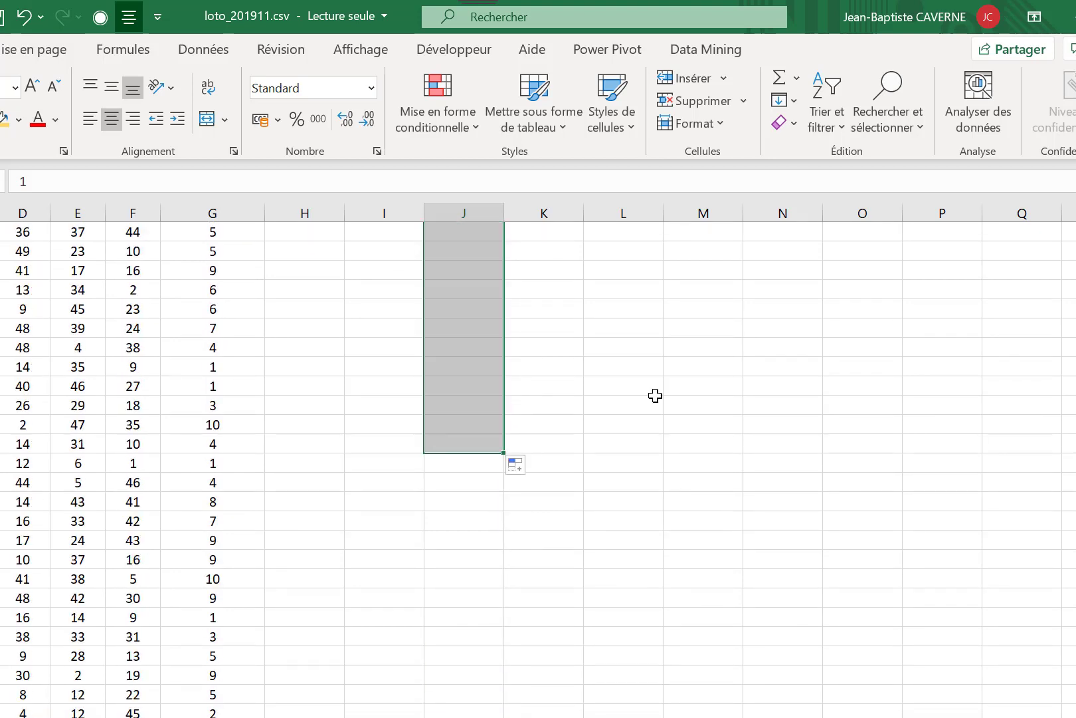
scroll(655, 396, "up", 12)
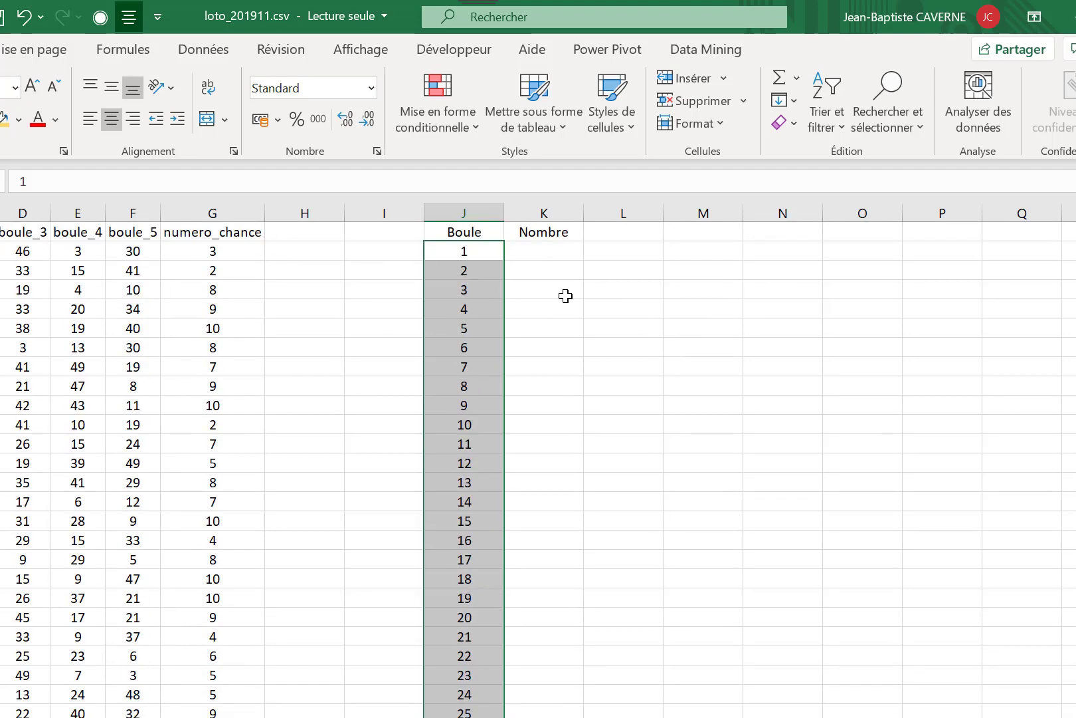
left_click(475, 259)
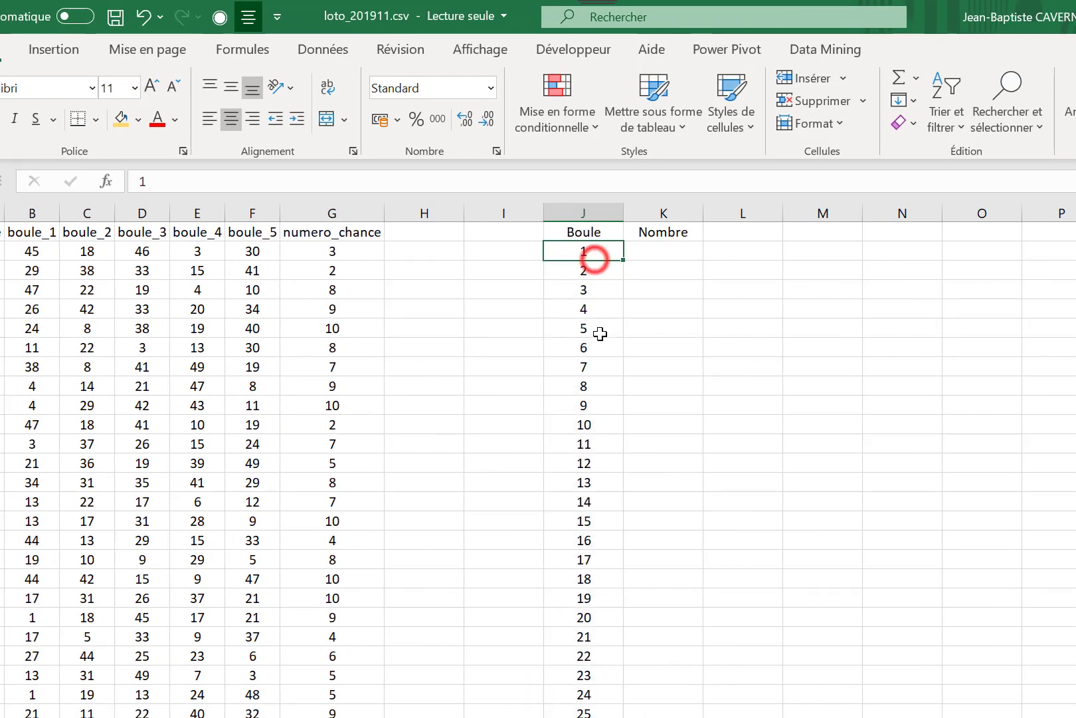
scroll(600, 334, "down", 7)
scroll(592, 362, "up", 7)
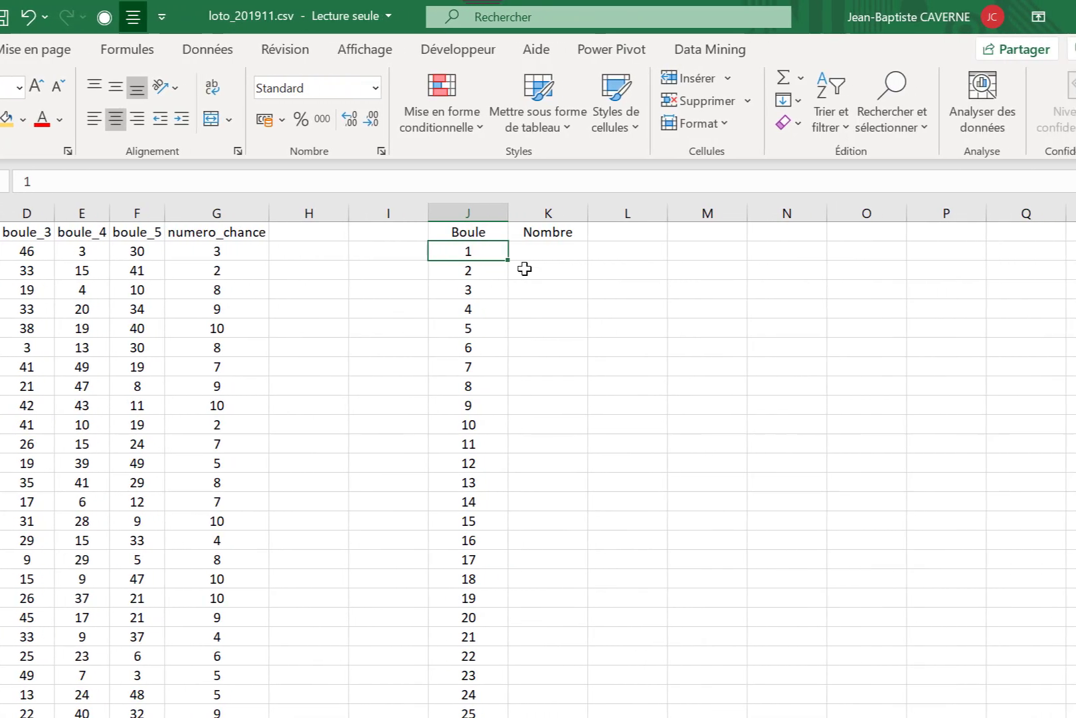
Start an NB.SI formula in K2 under Nombre, with B2:F216 as the range to count in.
left_click(667, 254)
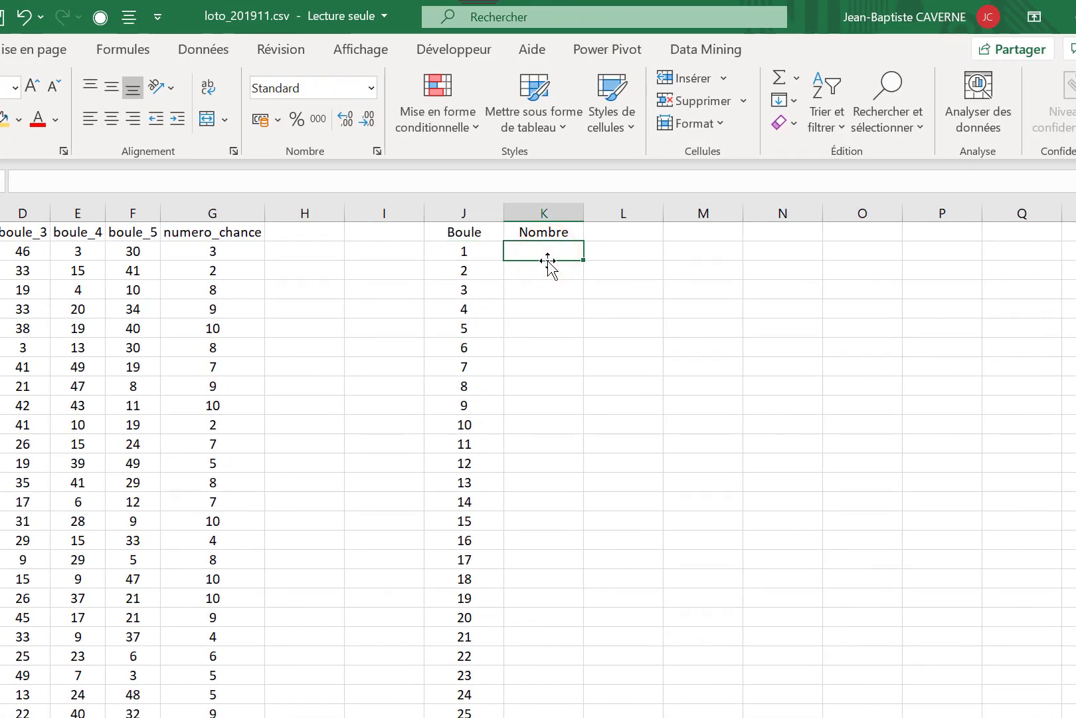
type("=nb.si")
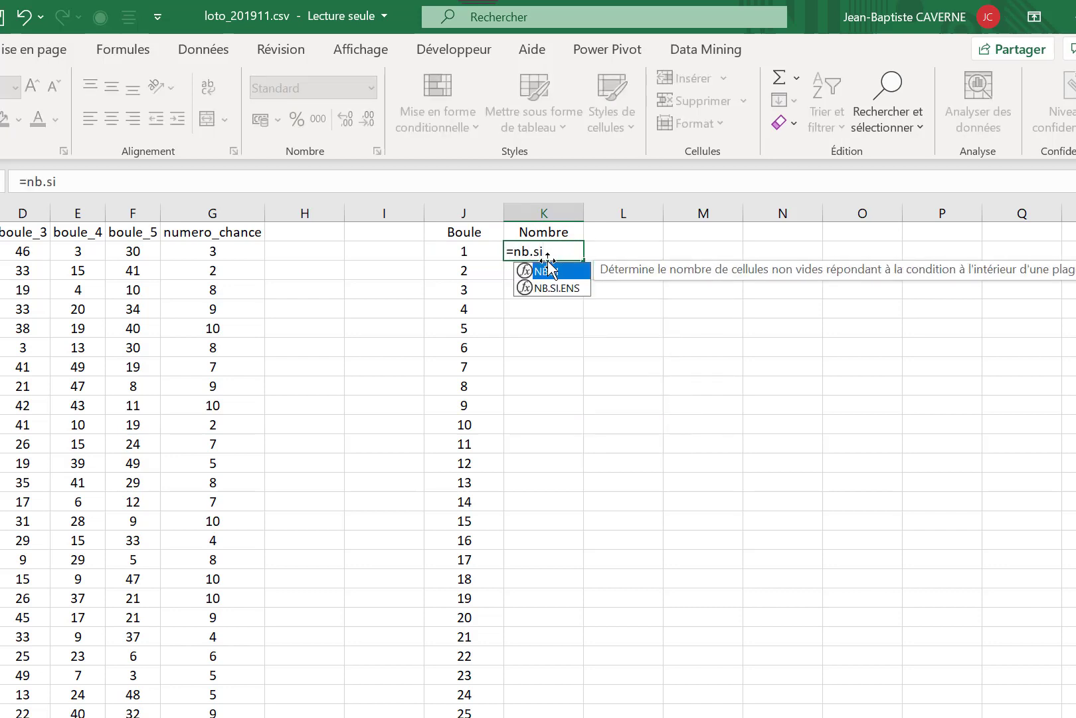
key("Tab")
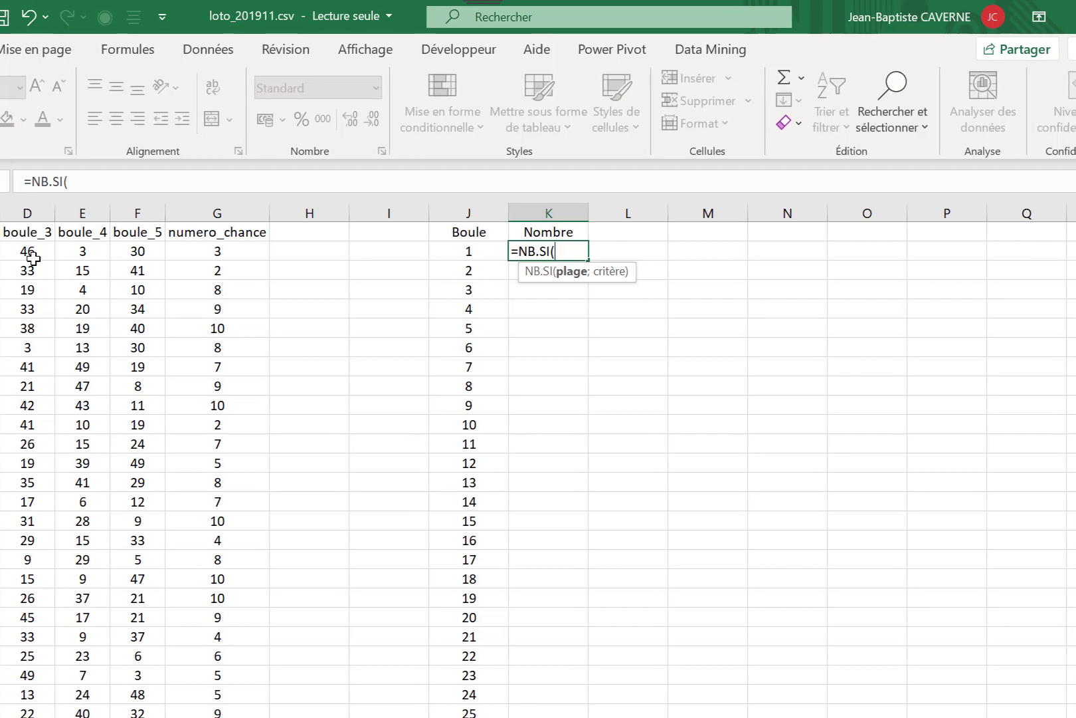
left_click(158, 247)
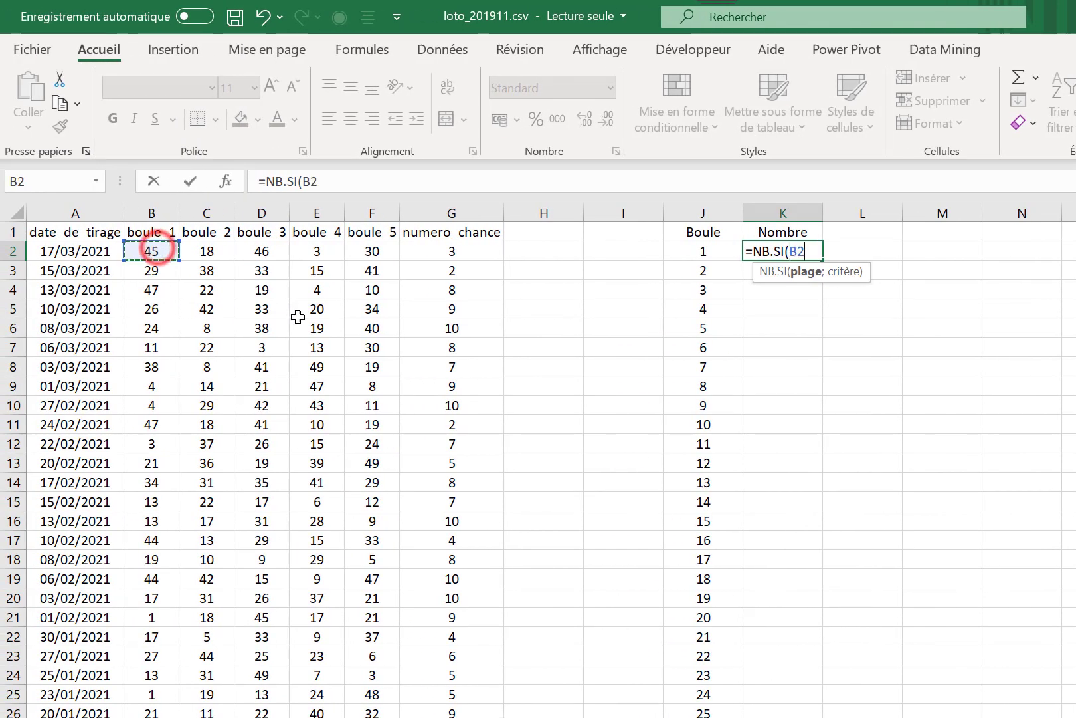
key("shift+Right")
key("shift+Right")
key("shift+Right")
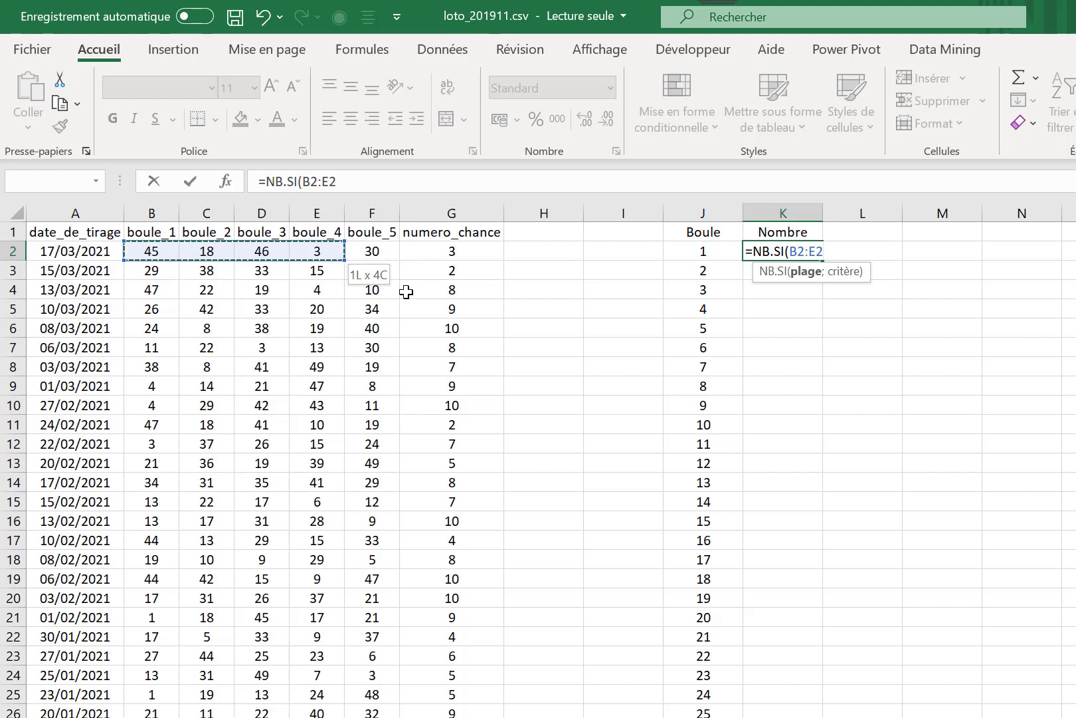
key("shift+Right")
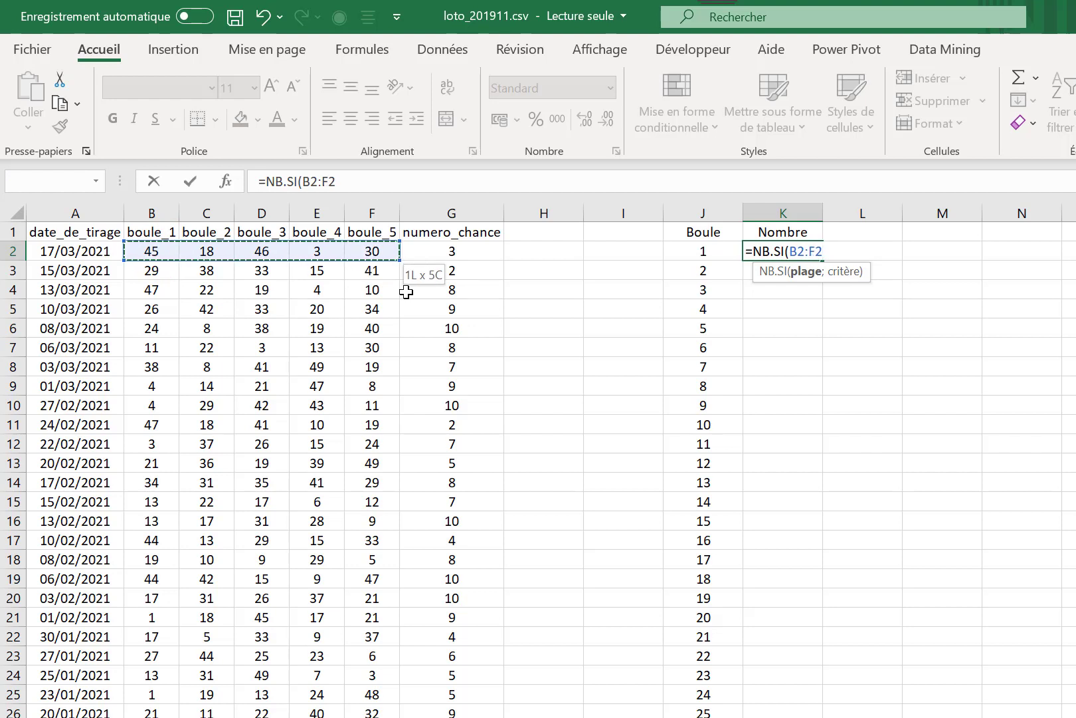
key("ctrl+shift+Down")
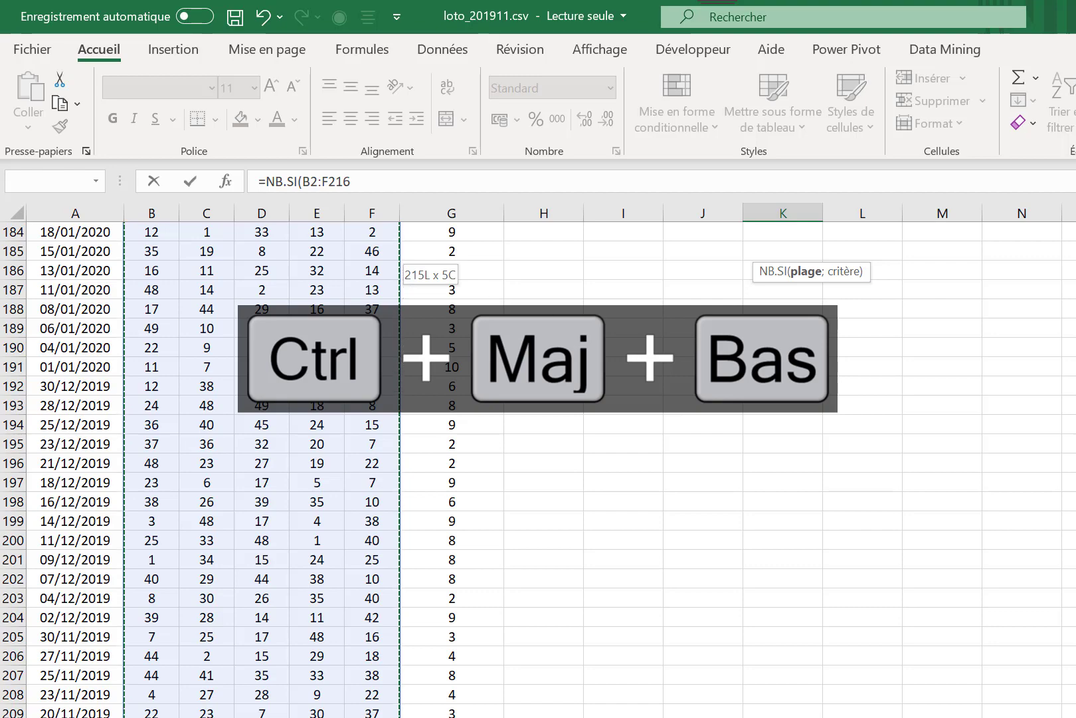
Make the K2 formula's range absolute as $B$2:$F$216, add J2 as the criterion and complete the formula.
scroll(661, 356, "up", 14)
scroll(679, 361, "up", 20)
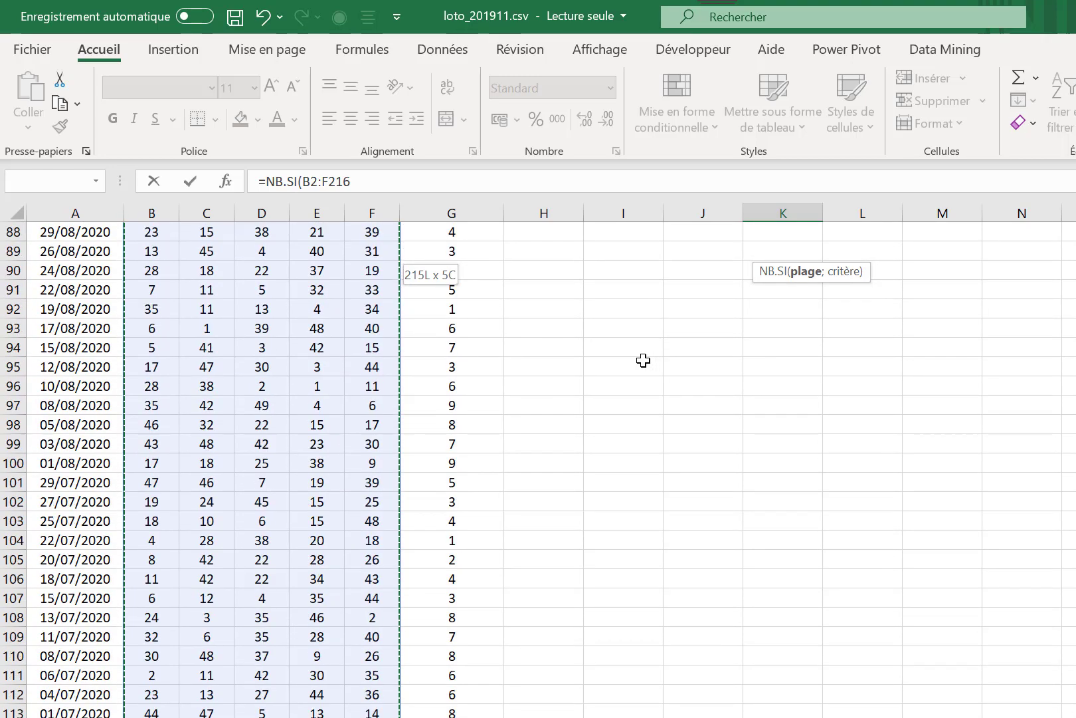
scroll(473, 386, "up", 15)
left_click_drag(1061, 372, 1061, 192)
key("F4")
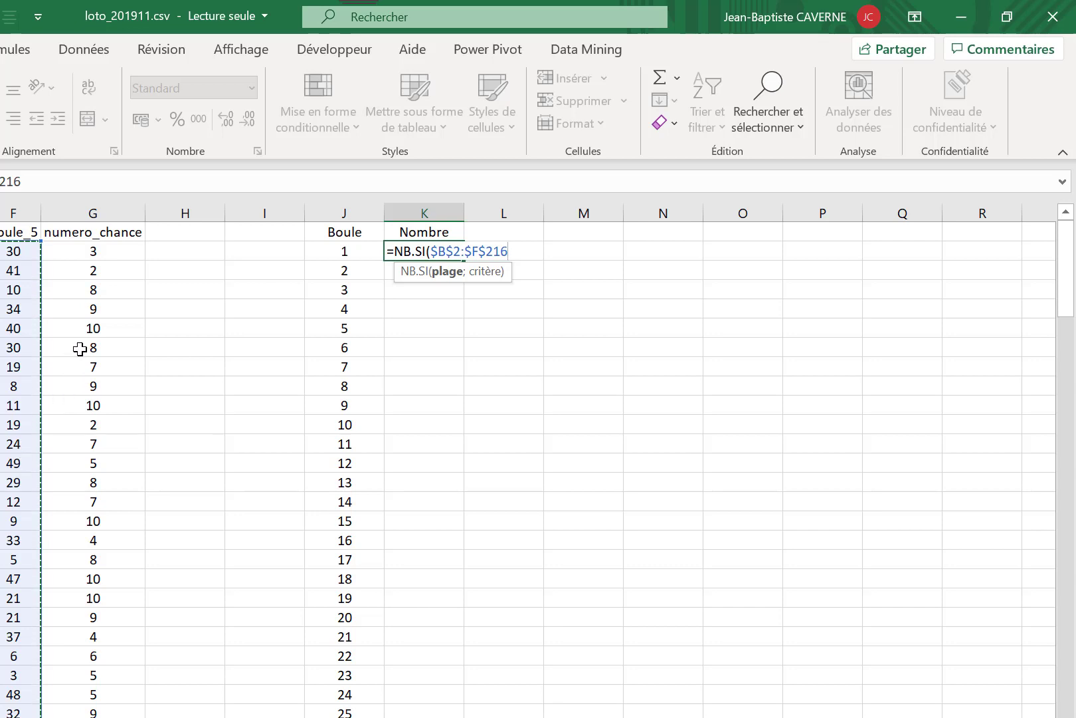
type(";")
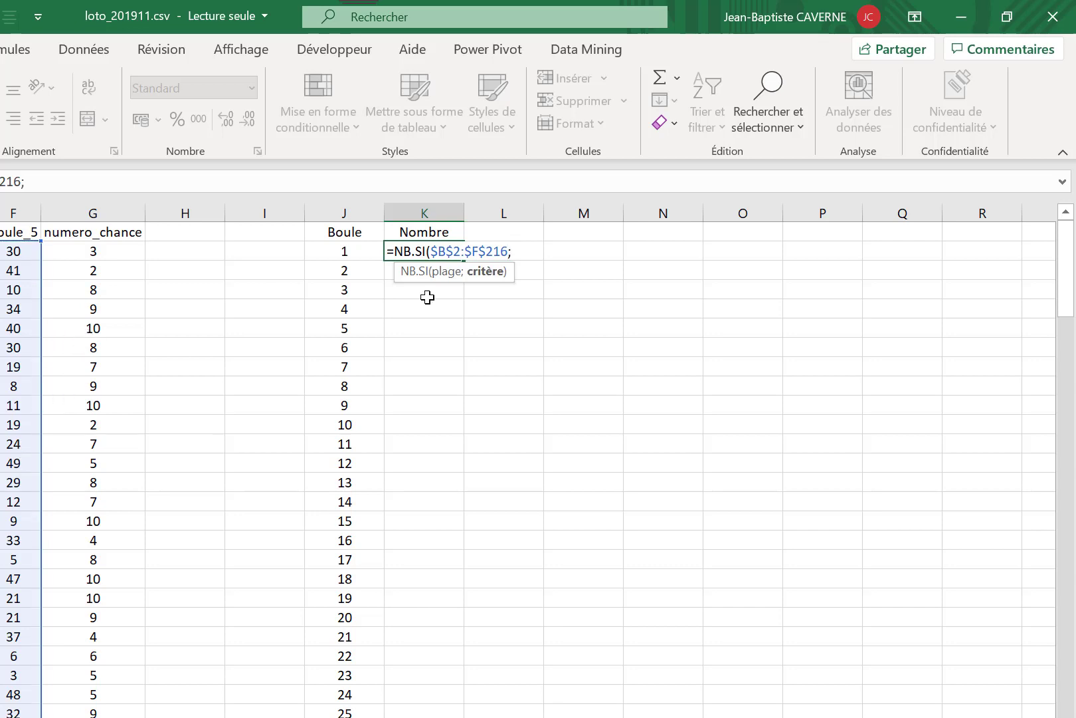
left_click(367, 251)
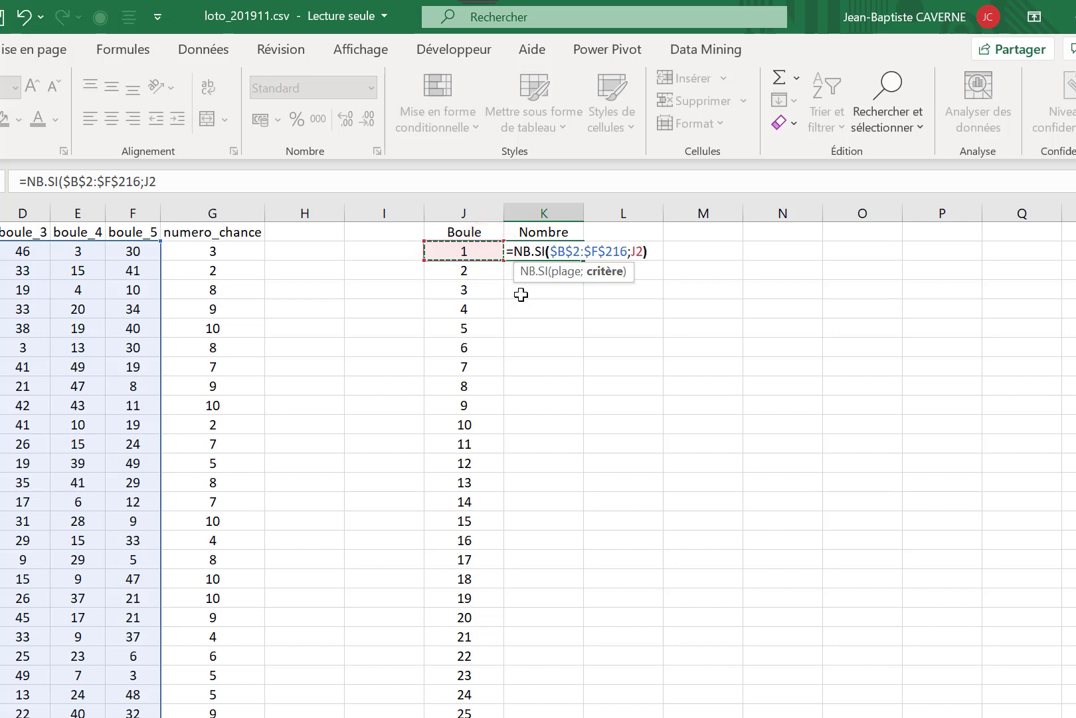
type(")")
key("Return")
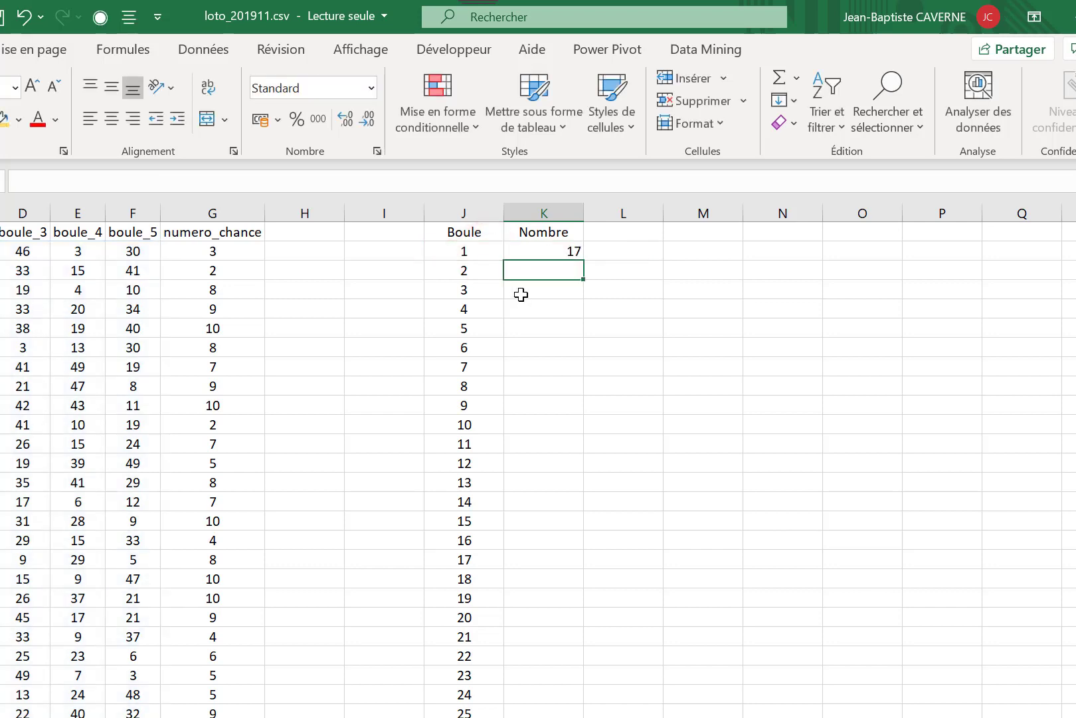
Copy the K2 formula down to K5 and inspect the references in the copied cells.
left_click(479, 251)
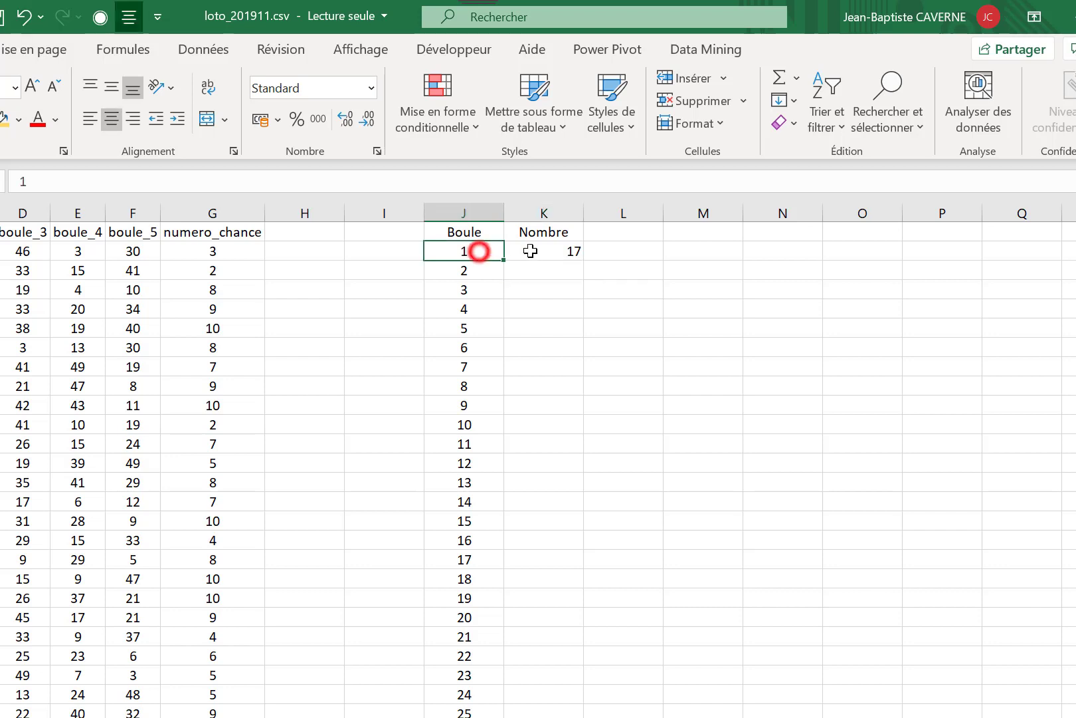
left_click(553, 251)
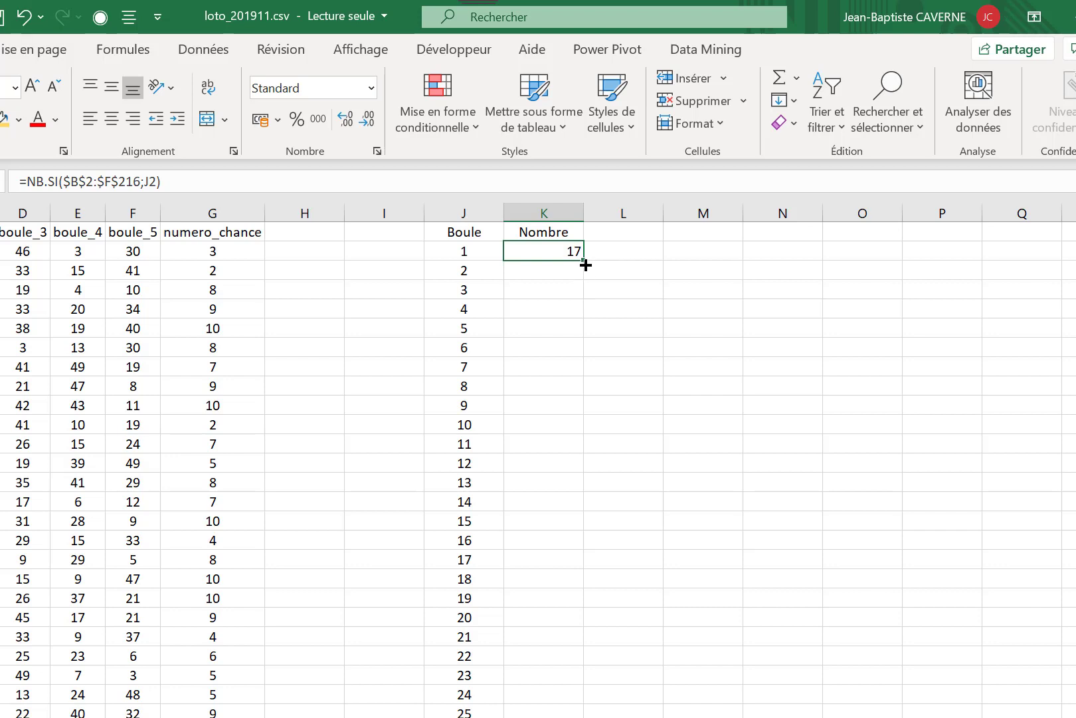
left_click_drag(585, 265, 585, 324)
left_click(559, 251)
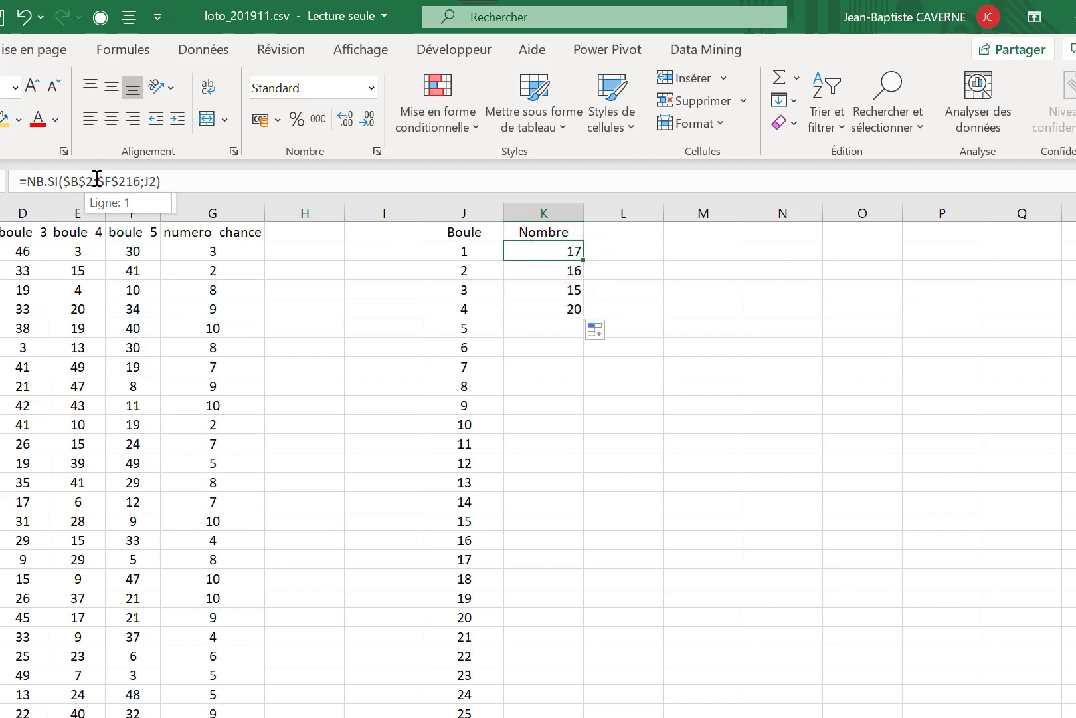
key("Down")
key("Down")
key("Down")
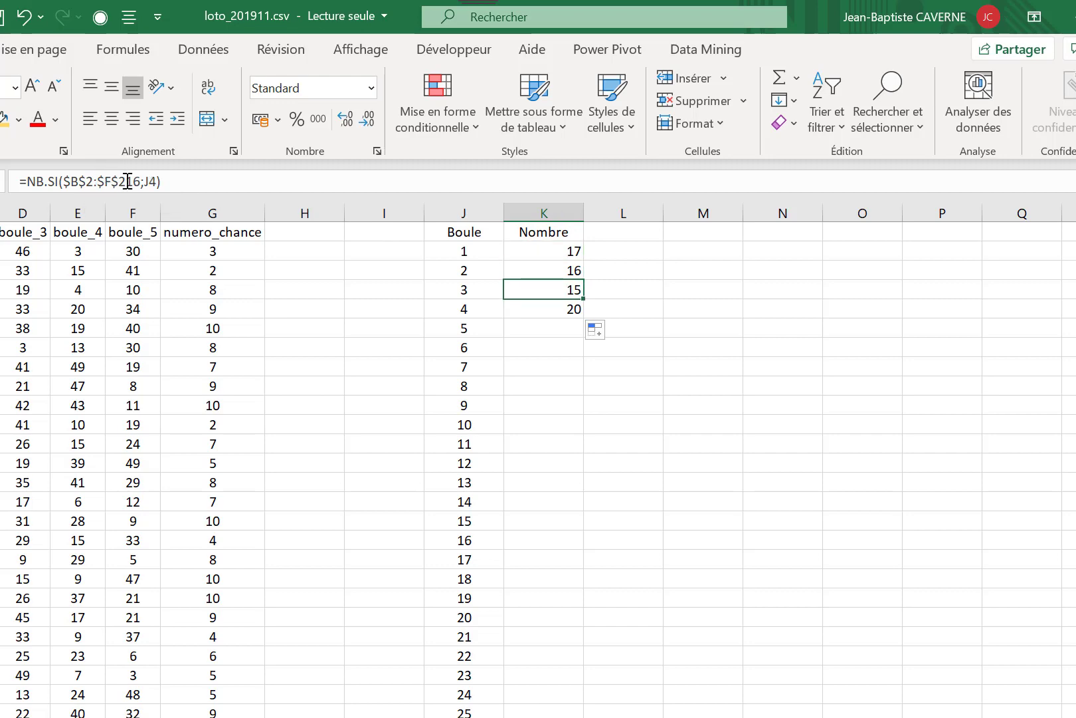
Try making the range in the K2 formula relative, as B2:F216.
left_click(534, 253)
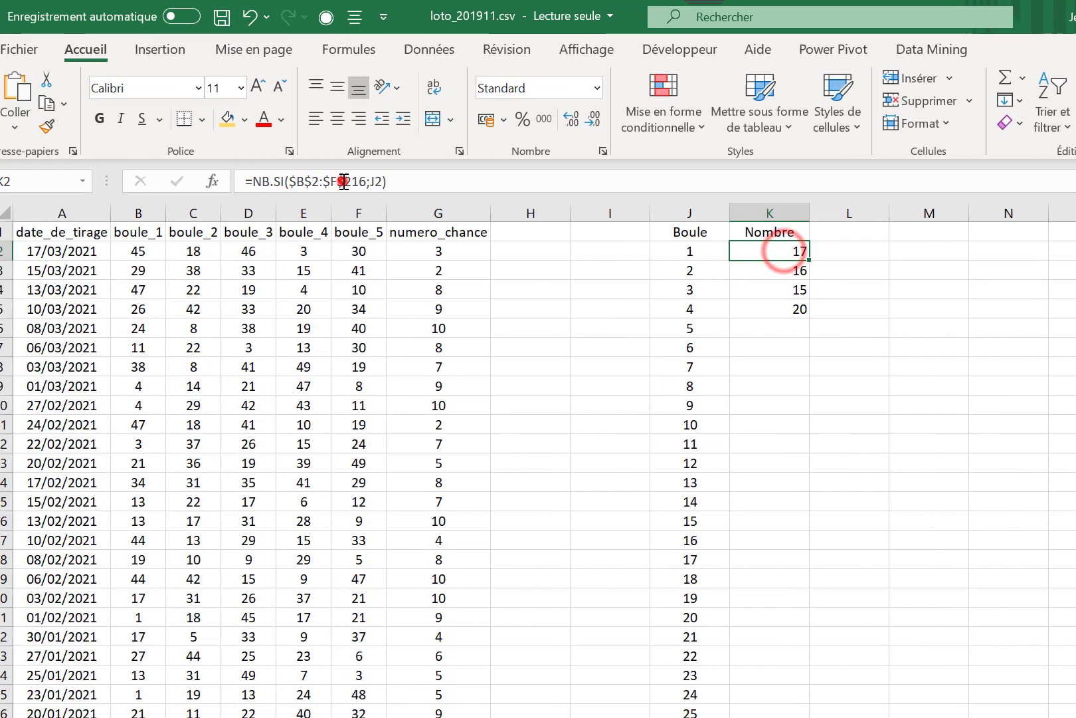
left_click(117, 181)
left_click(81, 213)
key("F4")
key("F4")
key("F4")
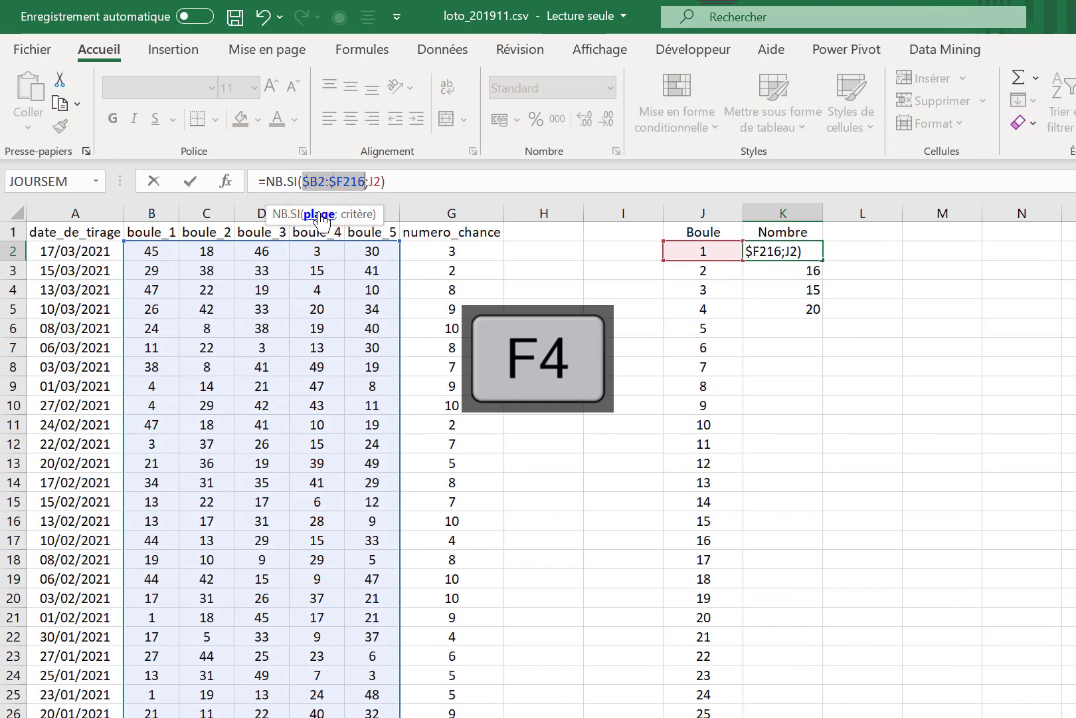
key("F4")
key("Return")
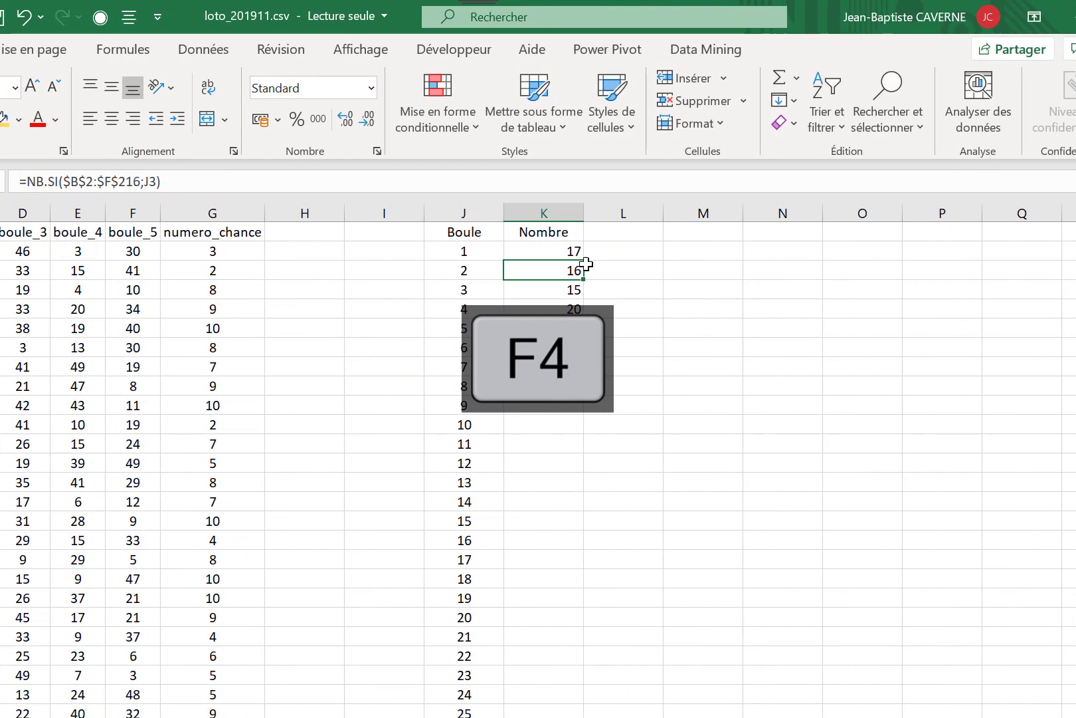
Try filling the relative K2 formula down to K18 and inspect the references in the copied cells.
left_click(571, 251)
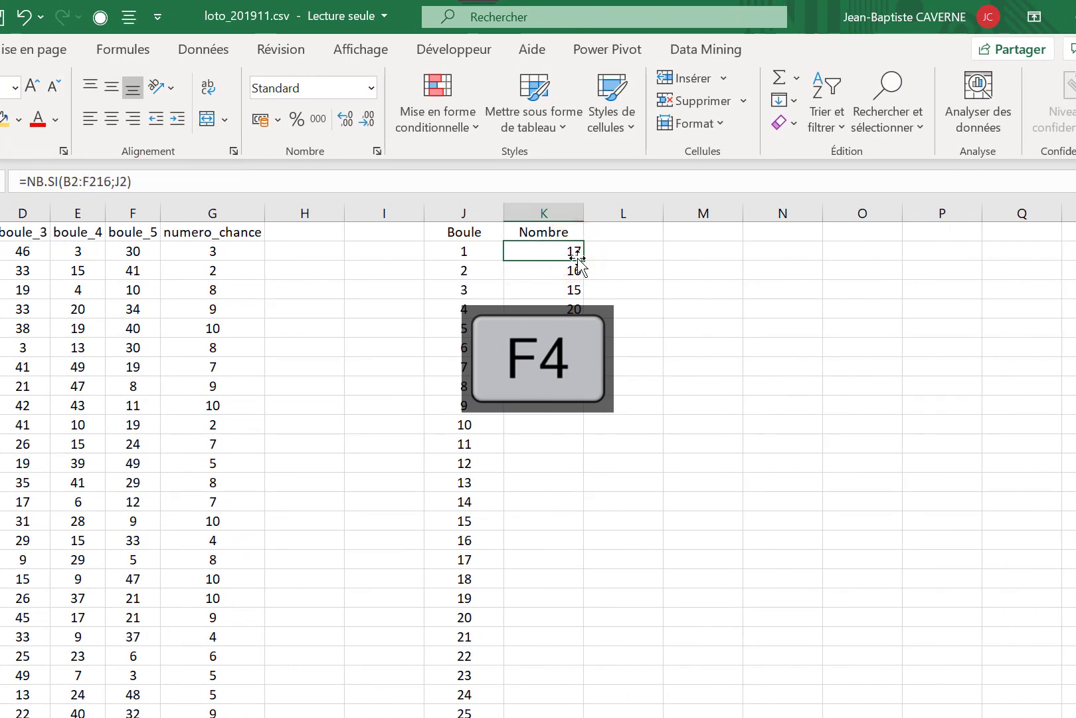
left_click_drag(584, 261, 585, 561)
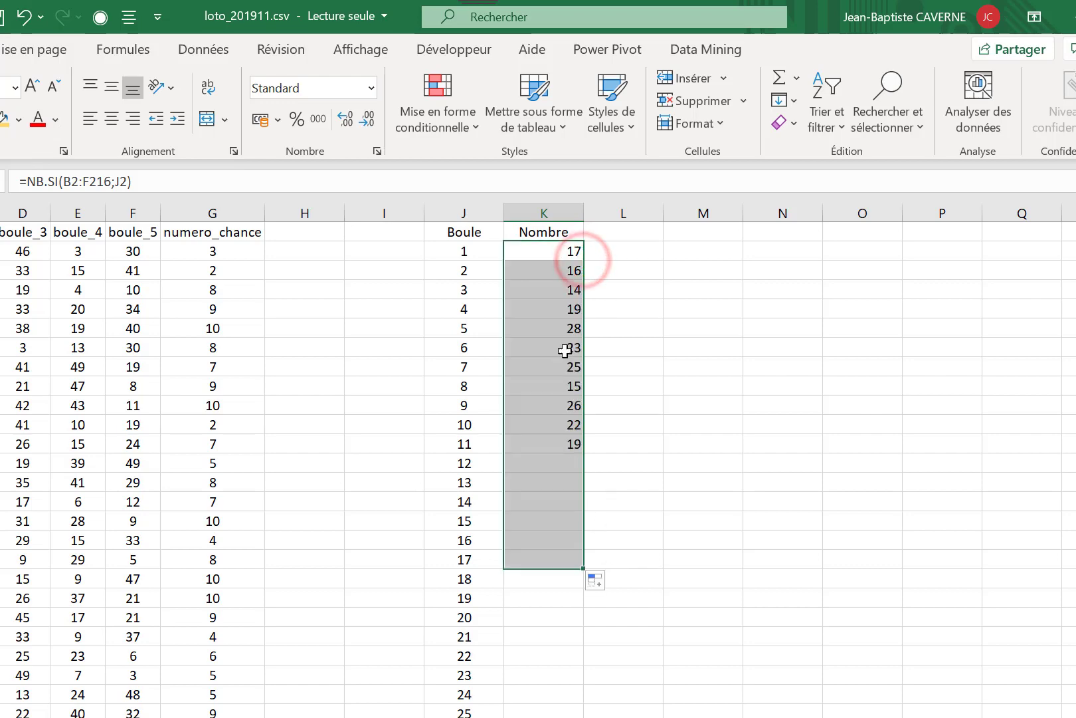
left_click(554, 252)
key("Down")
key("Down")
key("Down")
key("Down")
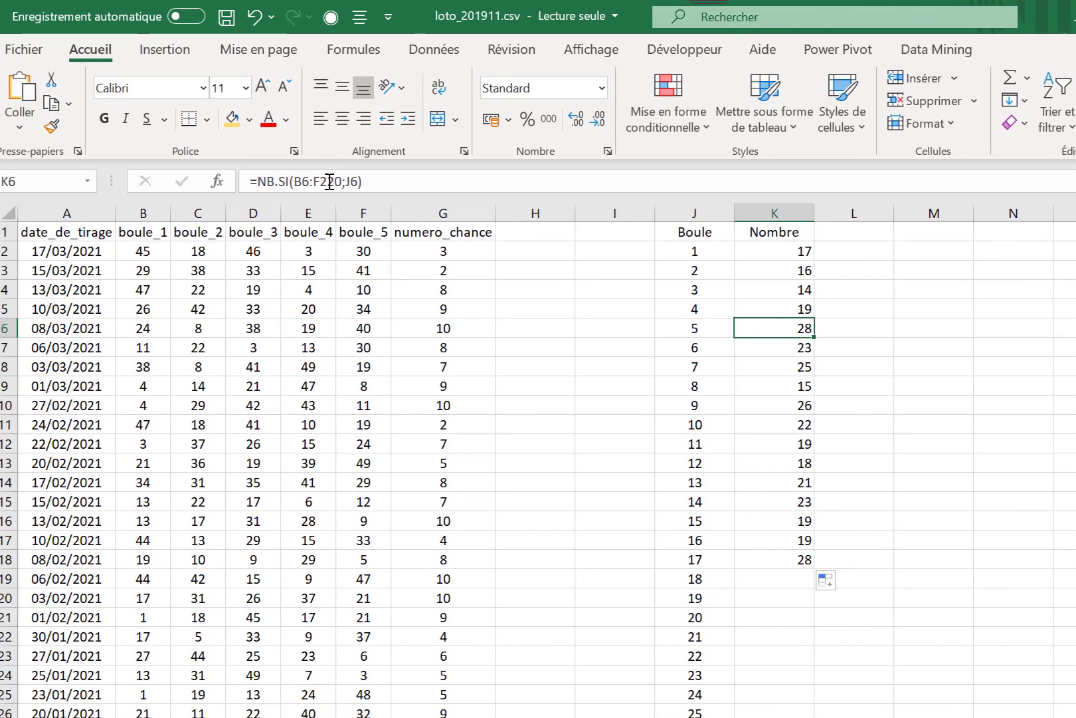
key("Down")
Examine which rows the K7 formula's range covers, down to the end of the draw data, and return to the Nombre heading.
left_click(329, 182)
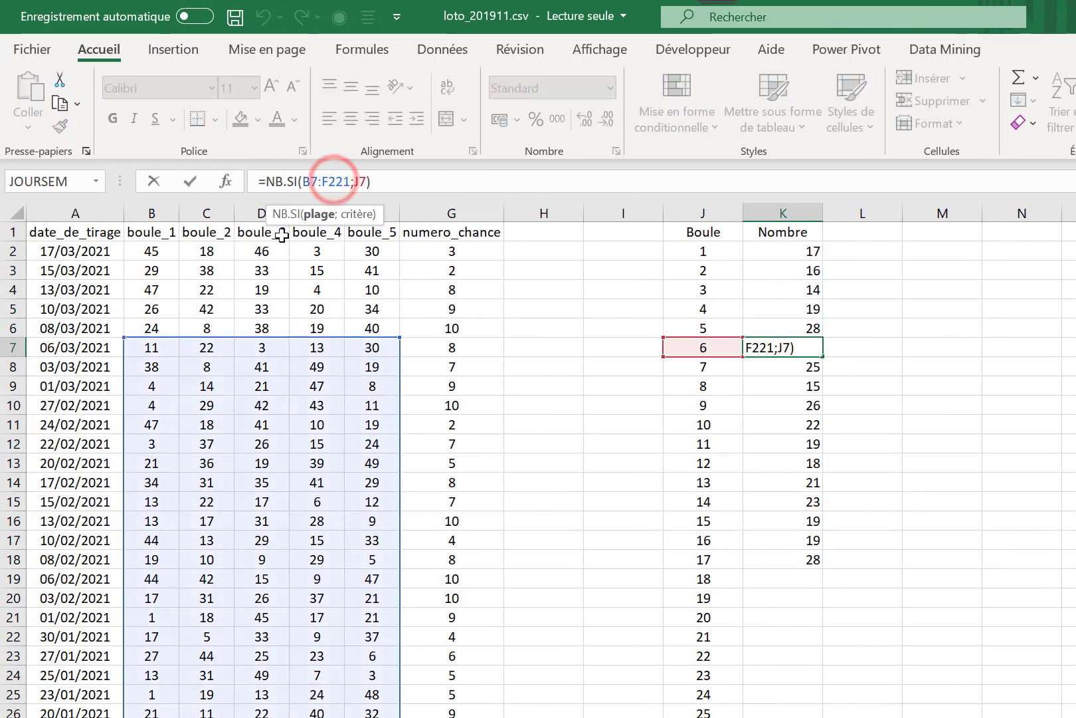
left_click(320, 214)
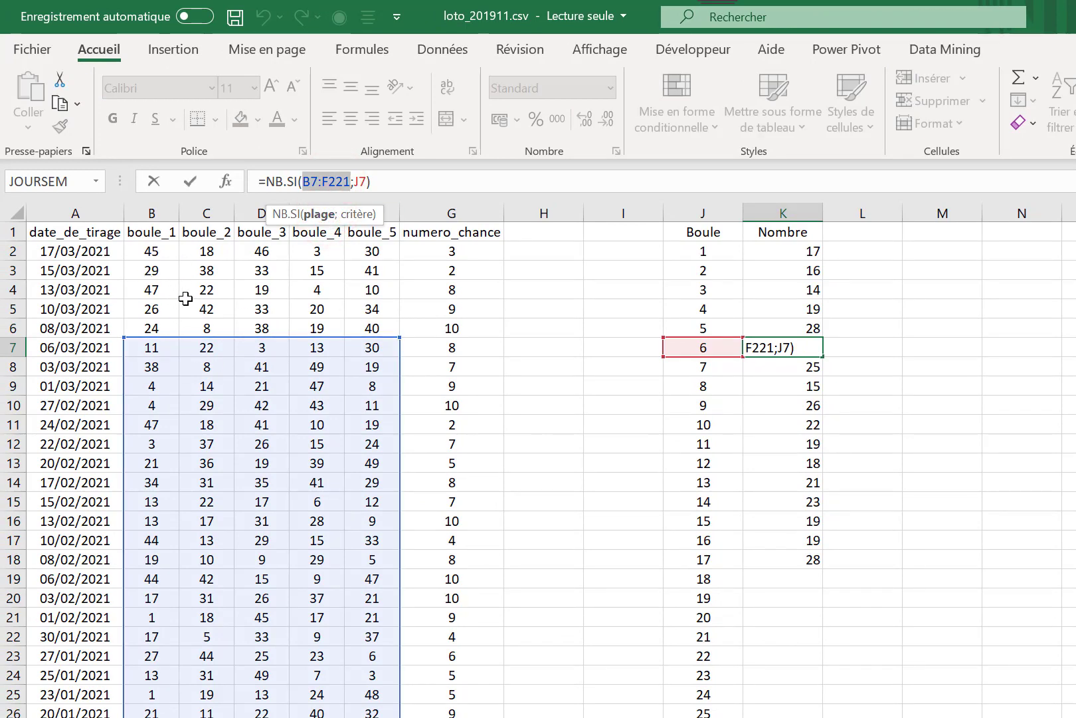
scroll(259, 359, "down", 7)
scroll(253, 382, "up", 7)
scroll(254, 412, "down", 20)
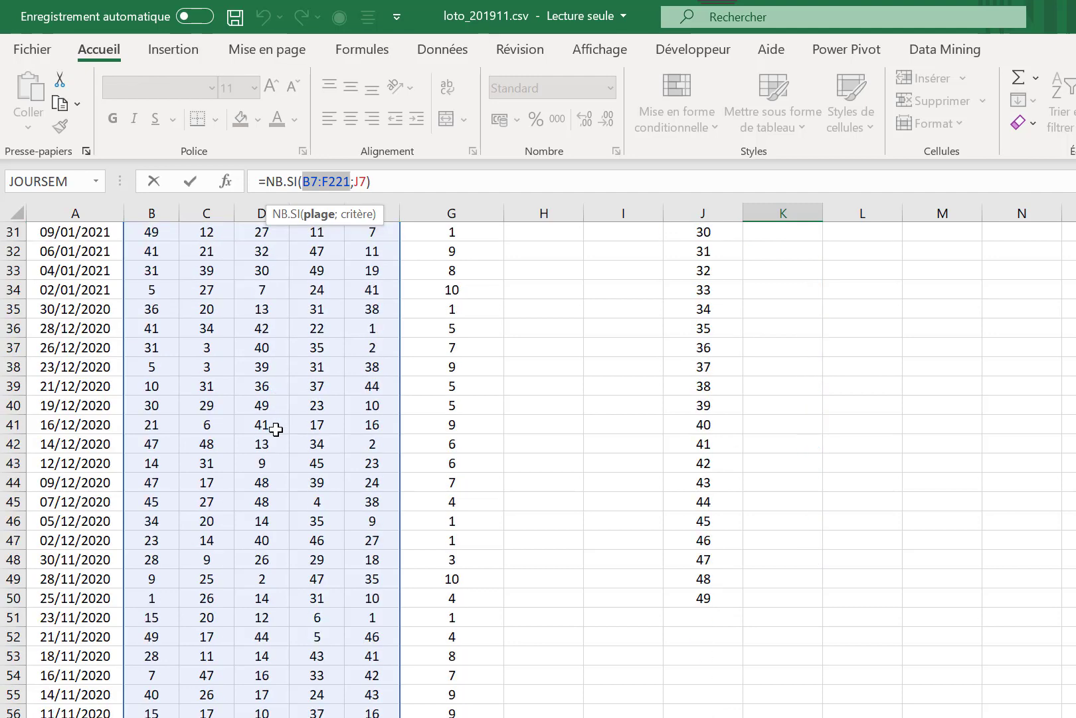
scroll(255, 442, "down", 20)
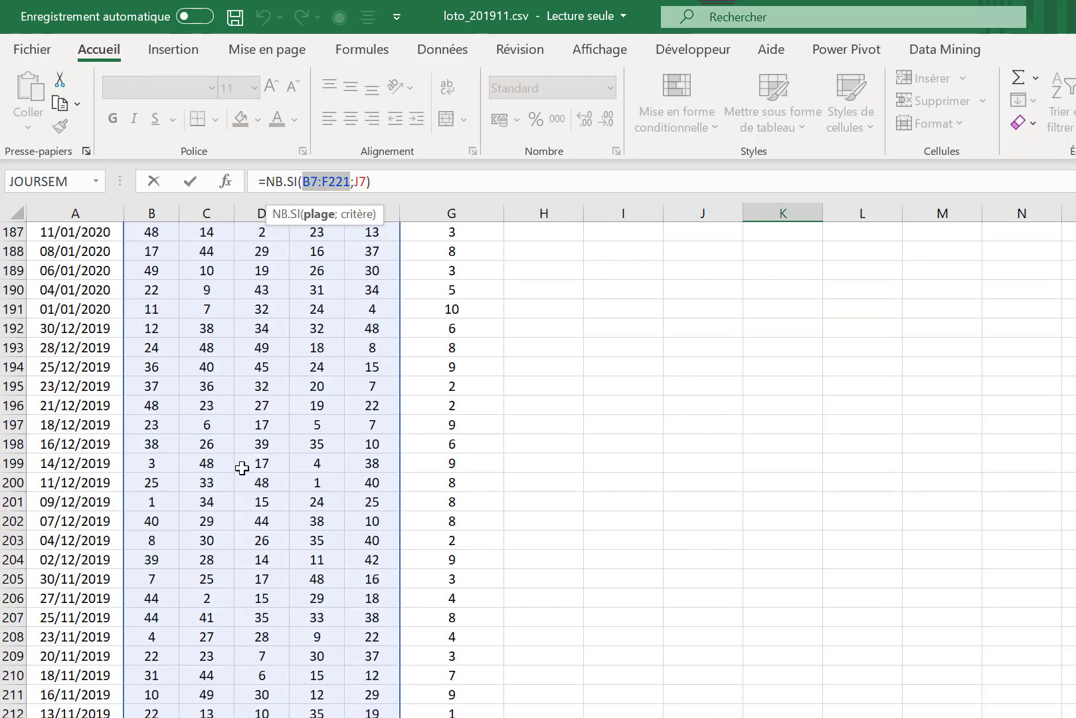
scroll(240, 465, "up", 2)
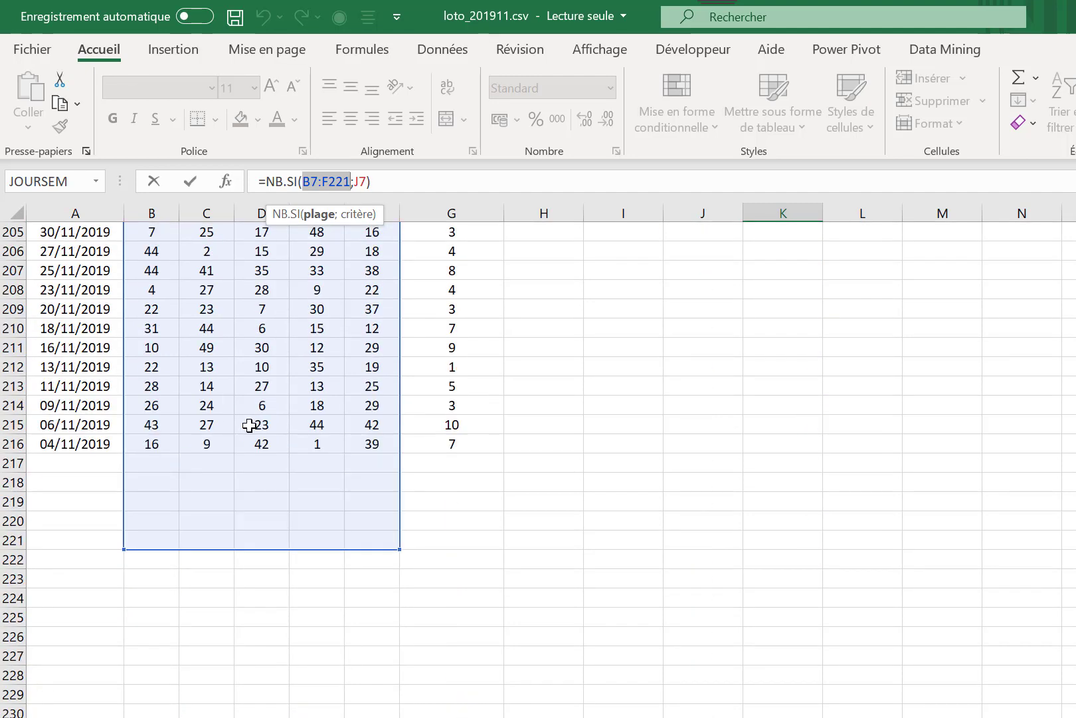
key("ctrl+Return")
key("ctrl+Up")
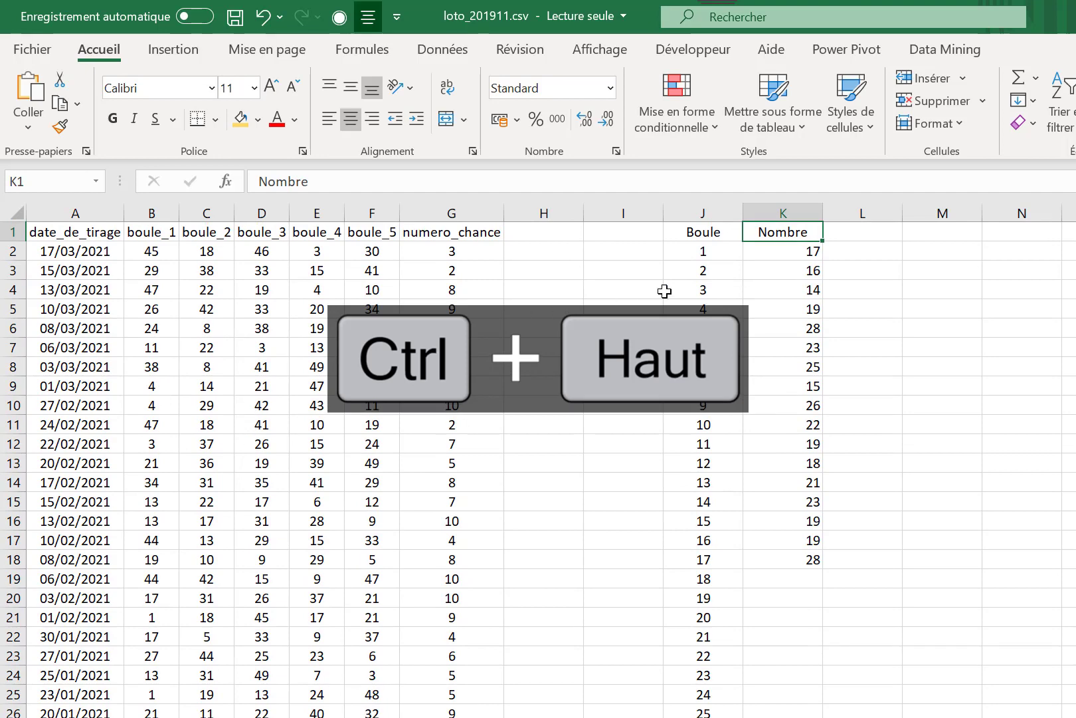
Undo the fill down to K18 and the relative range in K2, back to the absolute-range formula.
key("ctrl+z")
key("ctrl+z")
key("ctrl+z")
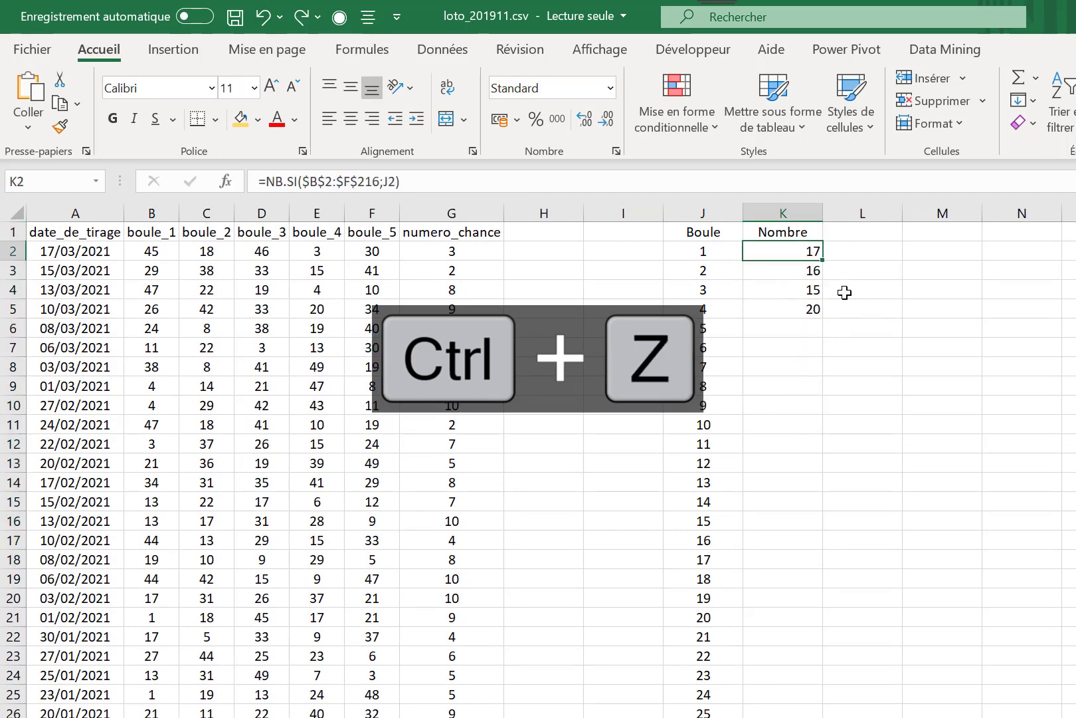
Fill the absolute-range formula from K2 down the Nombre column to the row of ball 49.
double_click(824, 262)
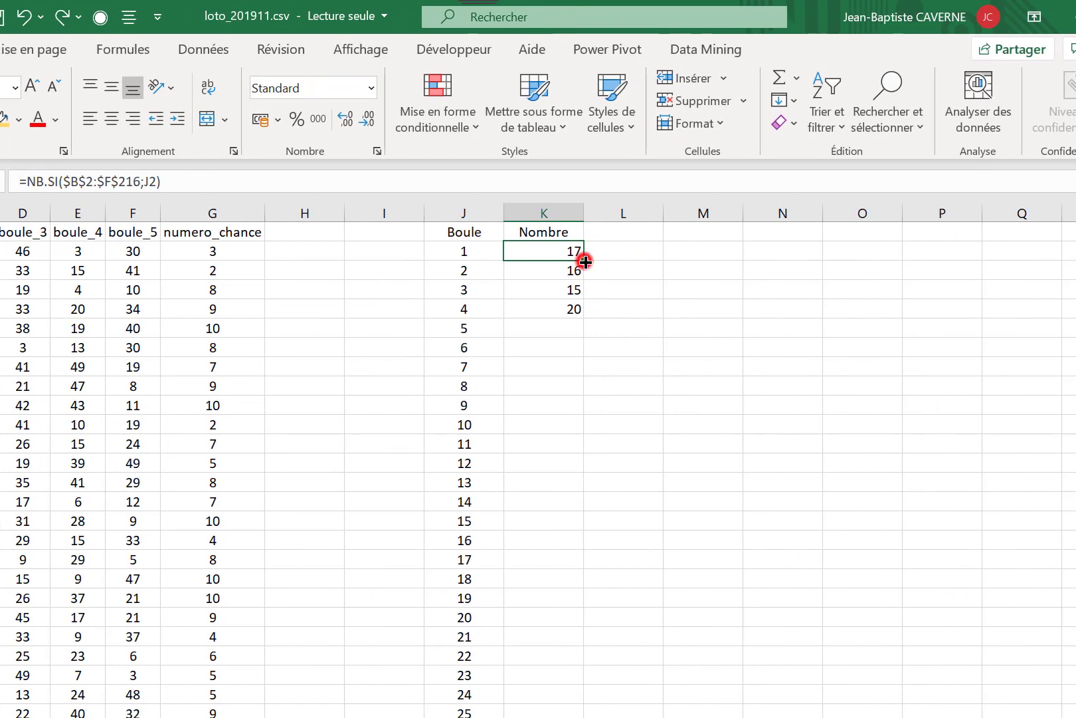
double_click(584, 317)
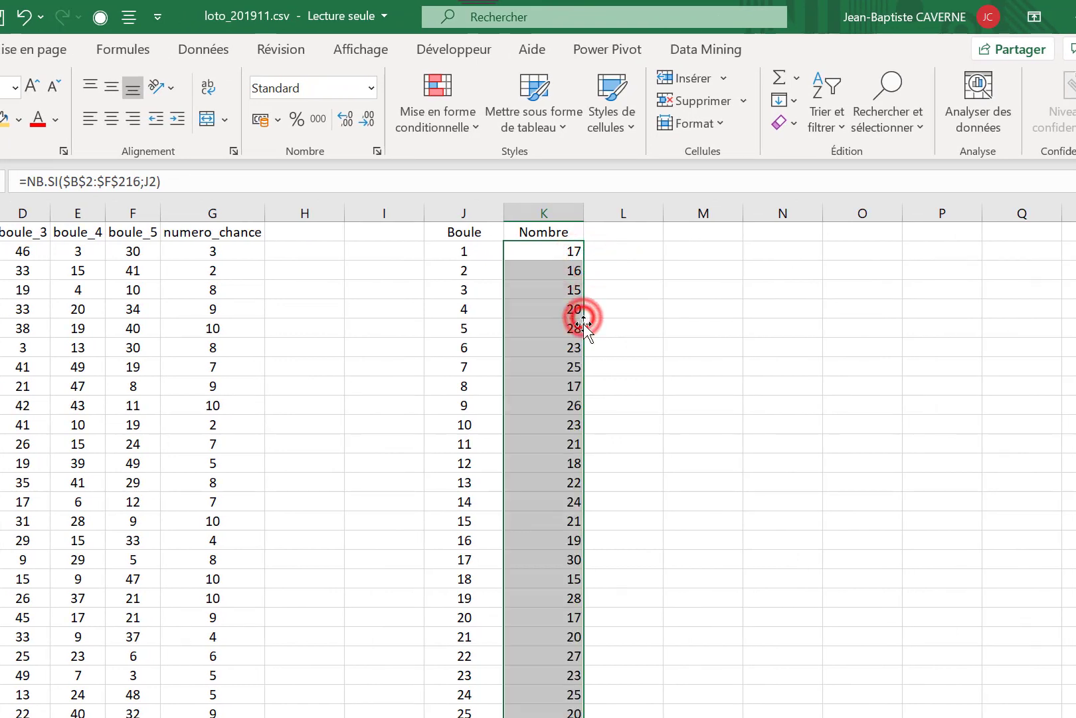
scroll(584, 346, "down", 8)
scroll(589, 585, "down", 1)
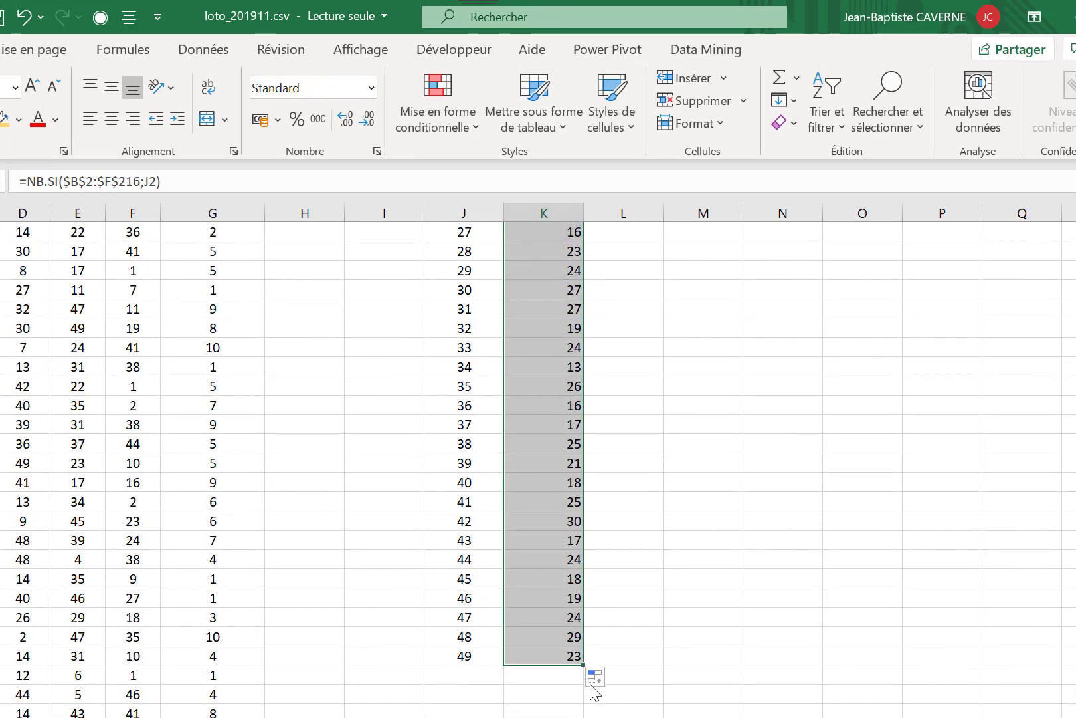
scroll(573, 658, "up", 9)
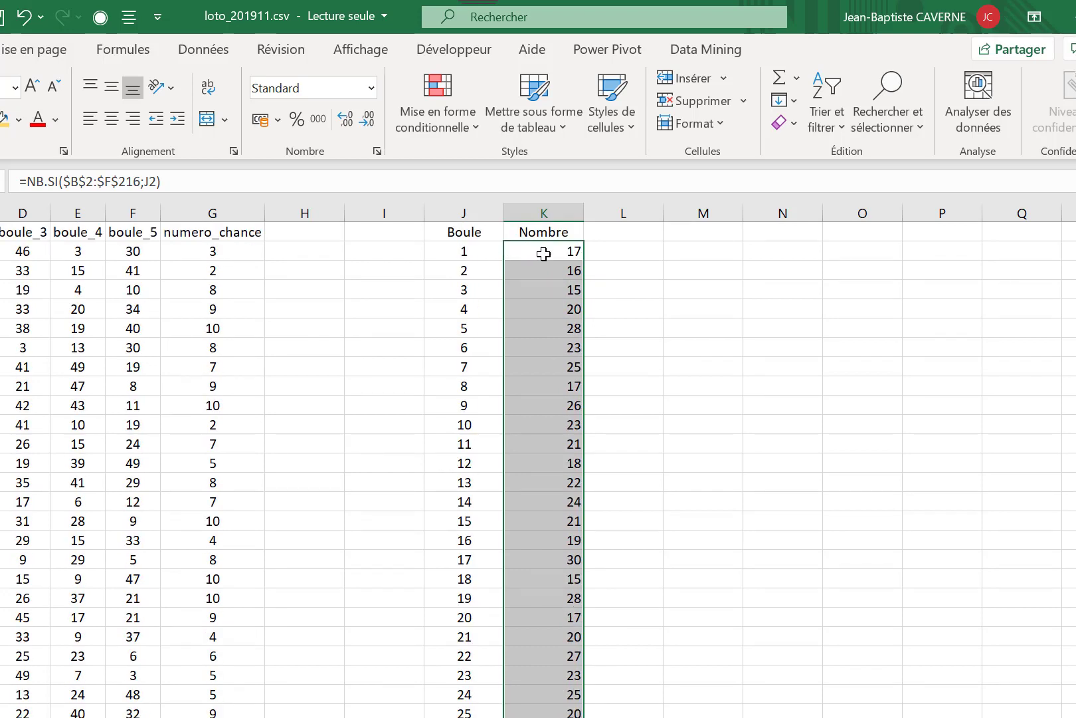
Apply automatic filters to the whole header row.
left_click(570, 249)
left_click(573, 233)
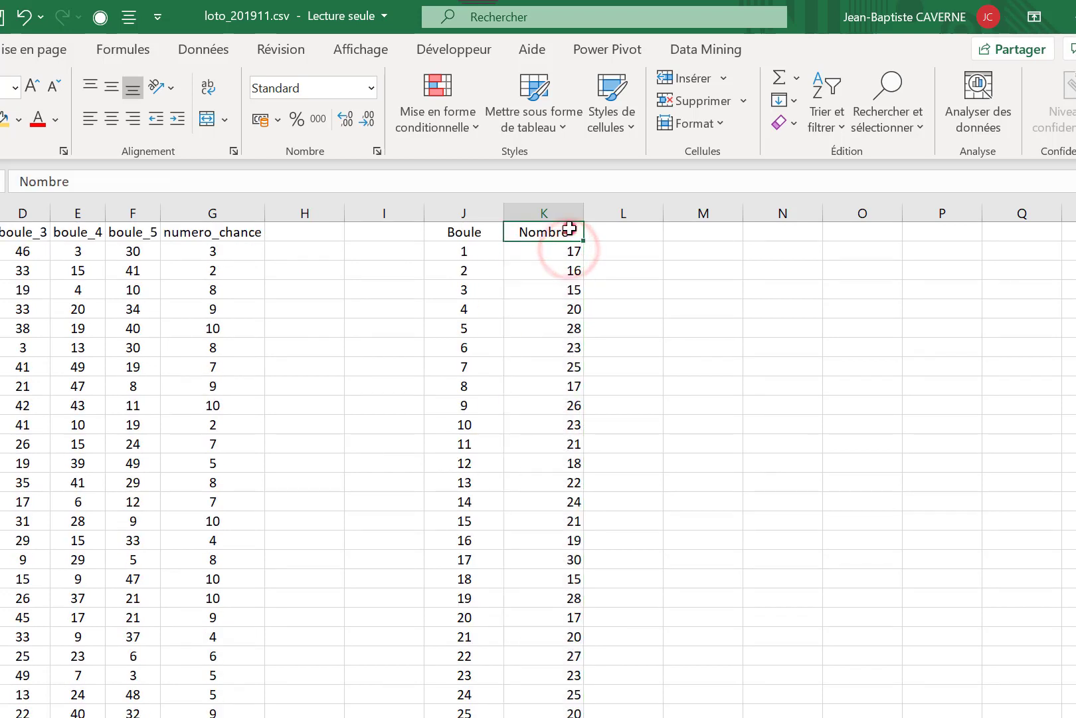
key("shift+space")
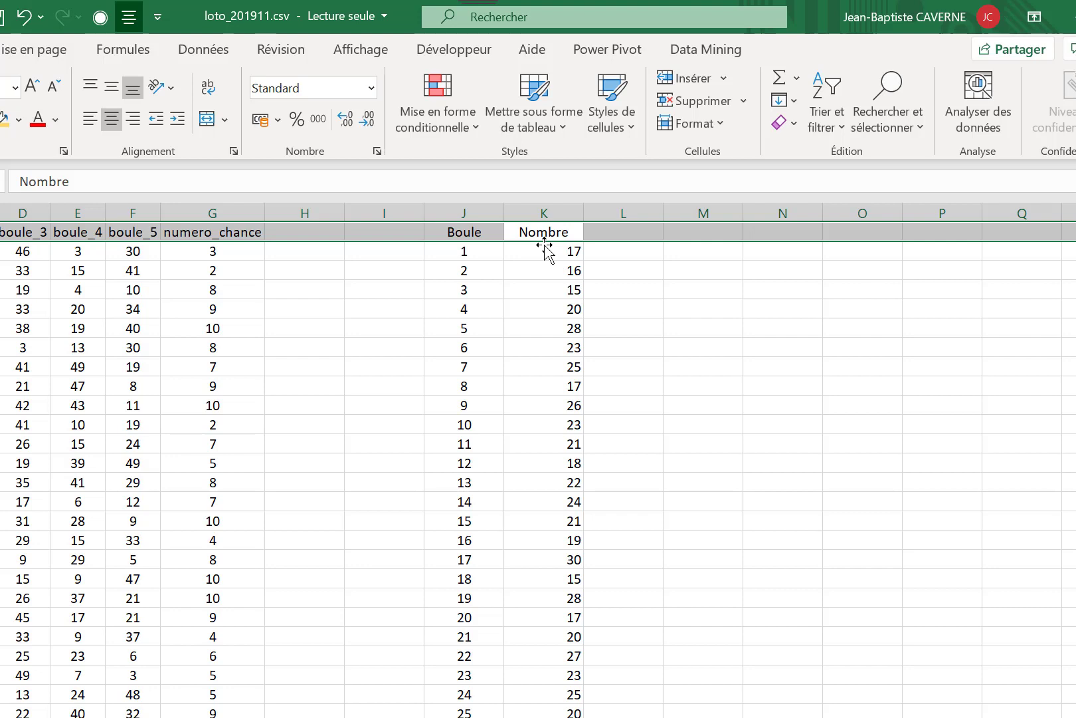
key("ctrl+shift+l")
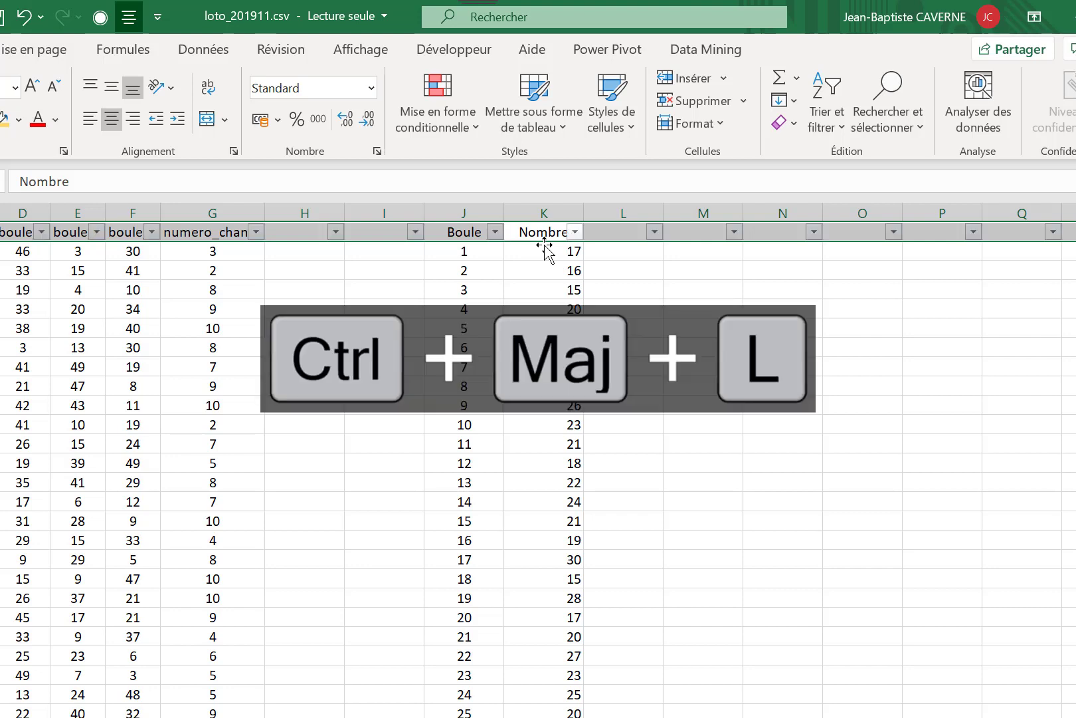
Sort the Nombre column from largest to smallest.
left_click(568, 289)
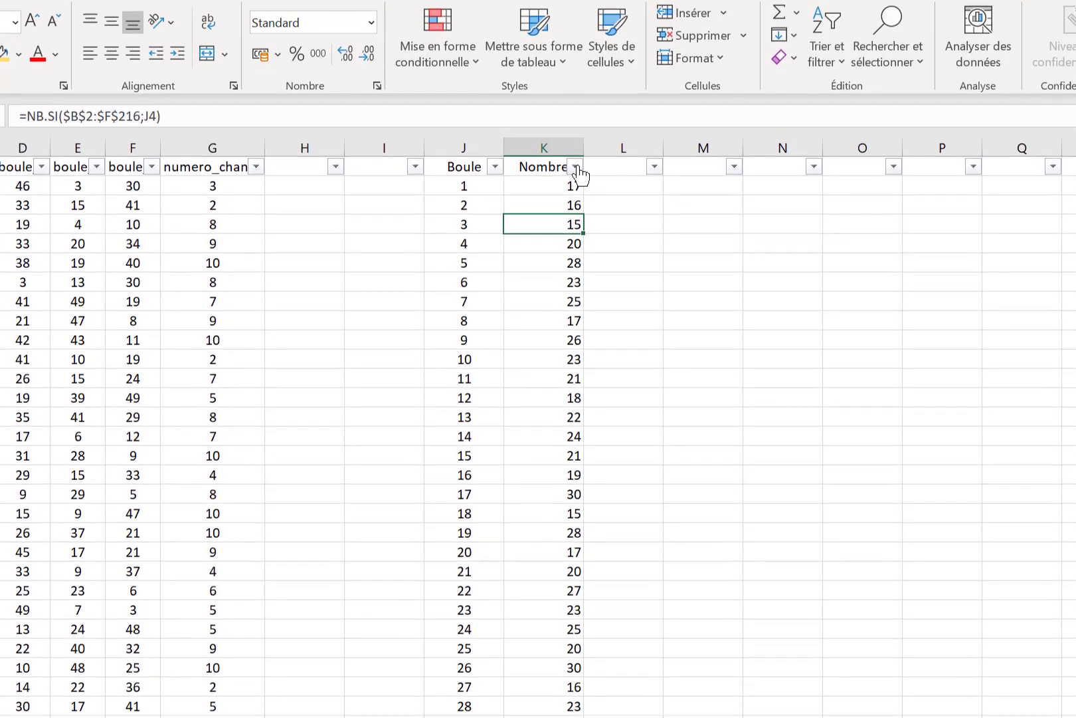
left_click(575, 232)
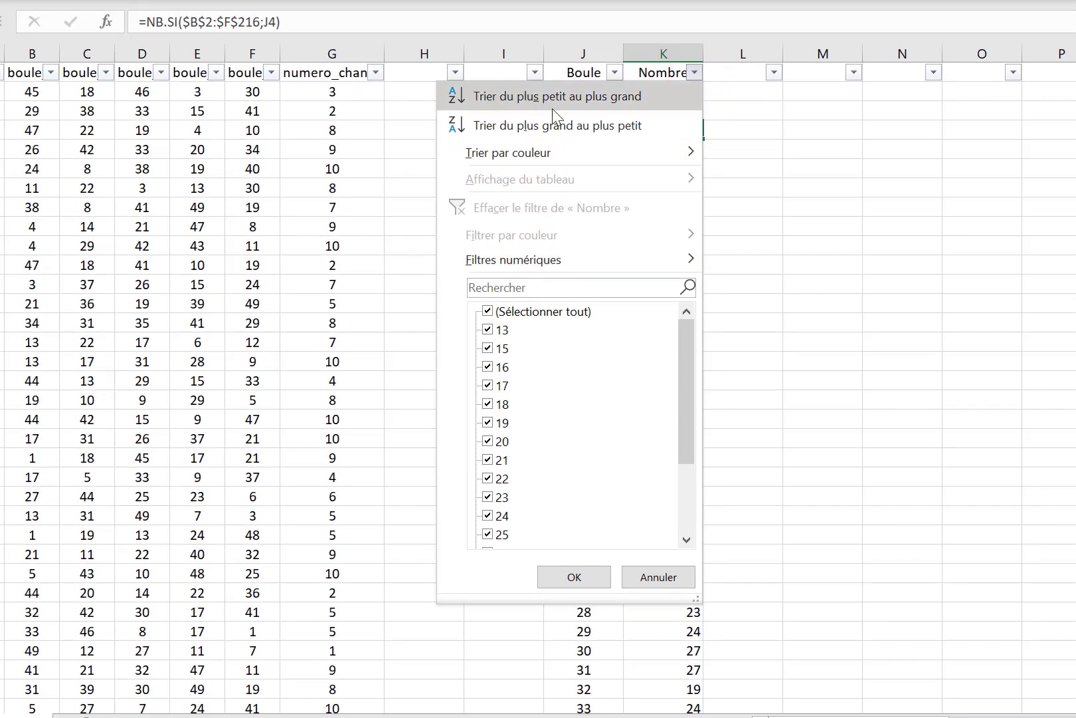
left_click(589, 124)
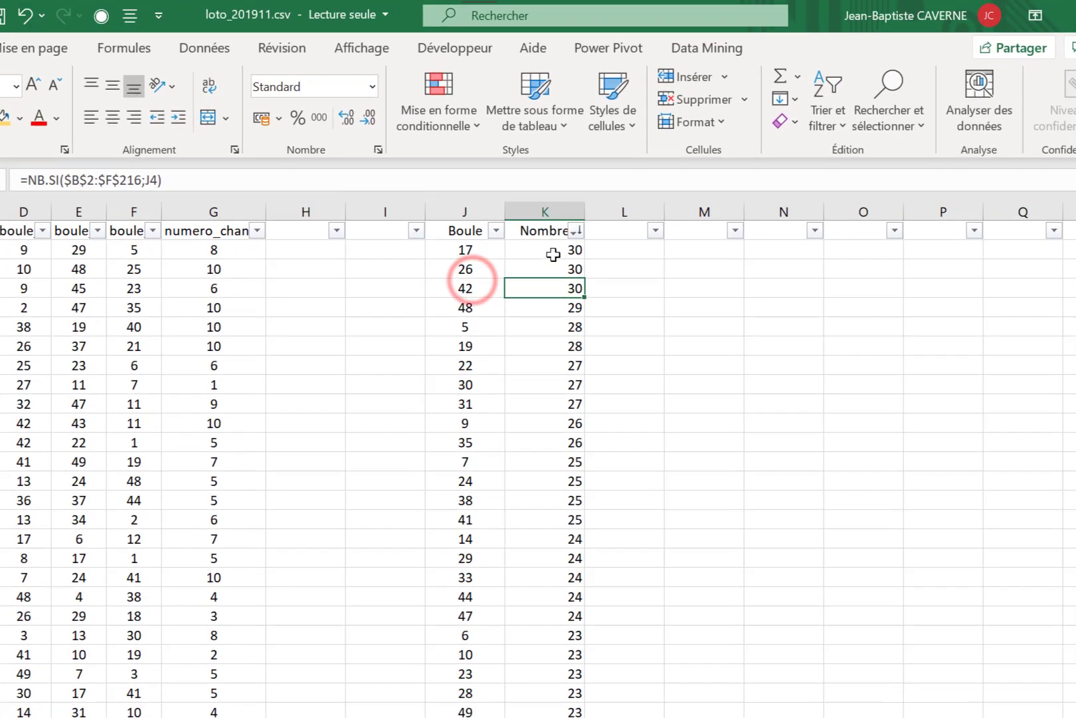
Examine the sorted Boule/Nombre table for the most and least frequently drawn balls, from its first row to its last.
left_click(554, 250)
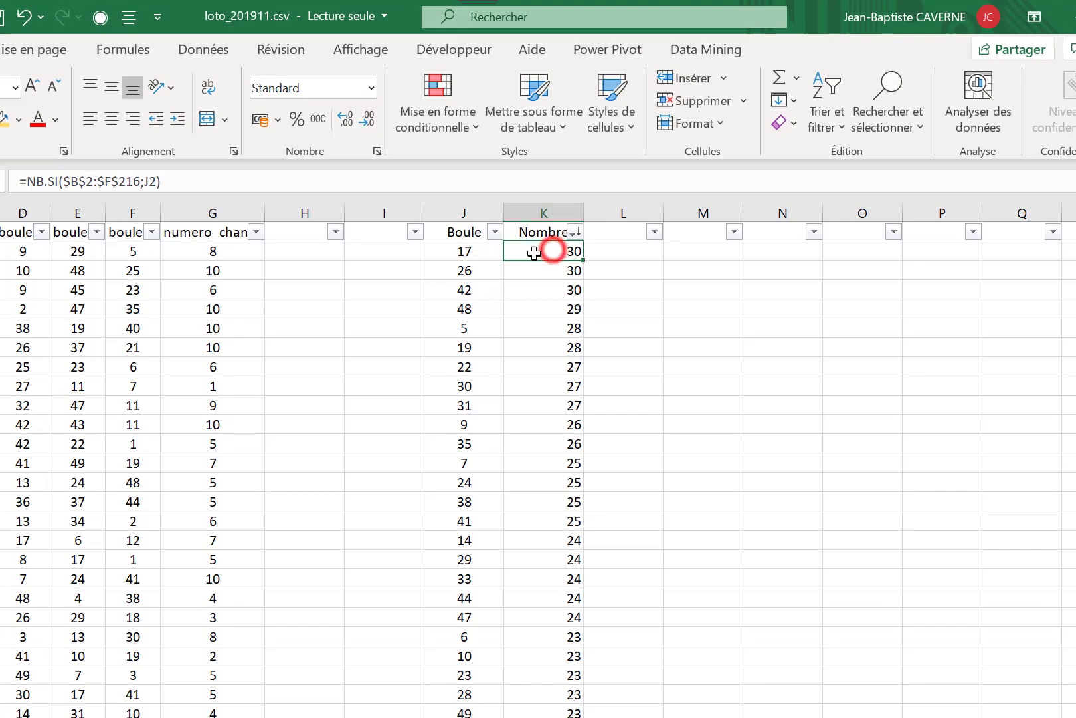
left_click(470, 251)
left_click(561, 260)
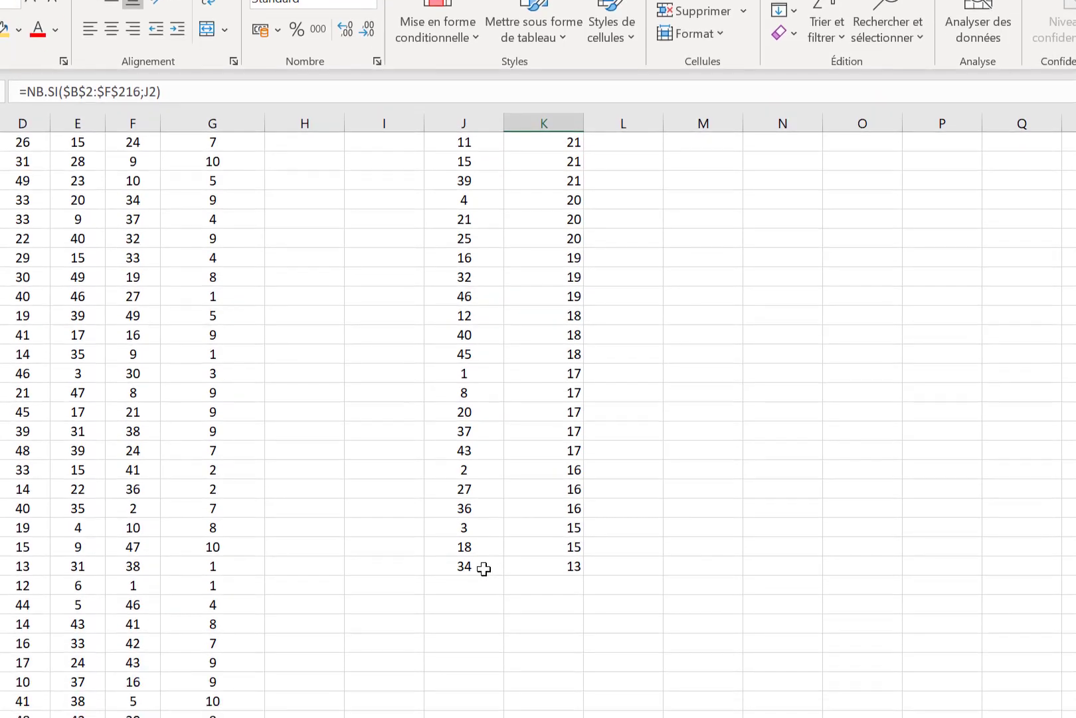
left_click(480, 656)
left_click(551, 658)
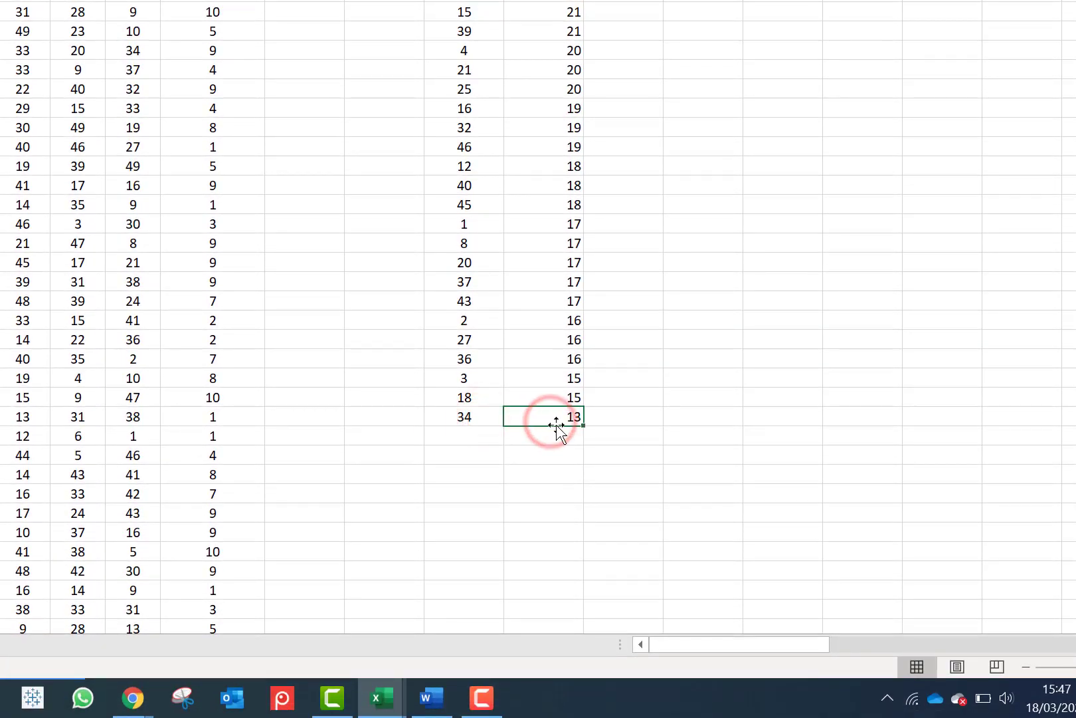
scroll(557, 429, "up", 9)
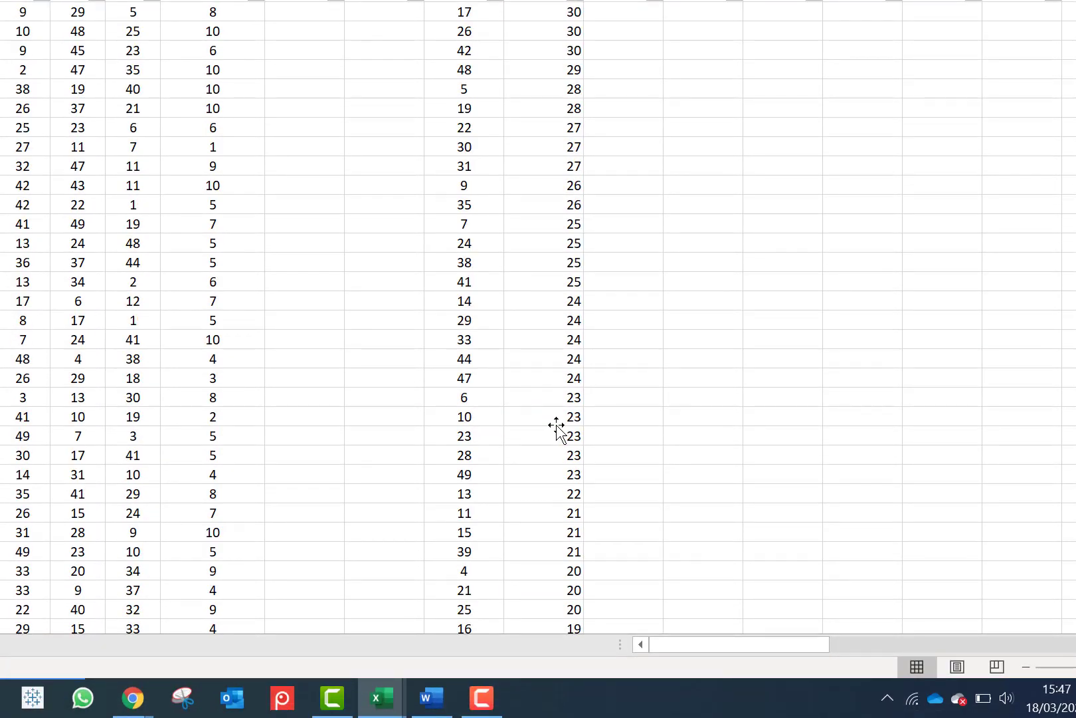
scroll(557, 428, "down", 4)
scroll(557, 429, "down", 2)
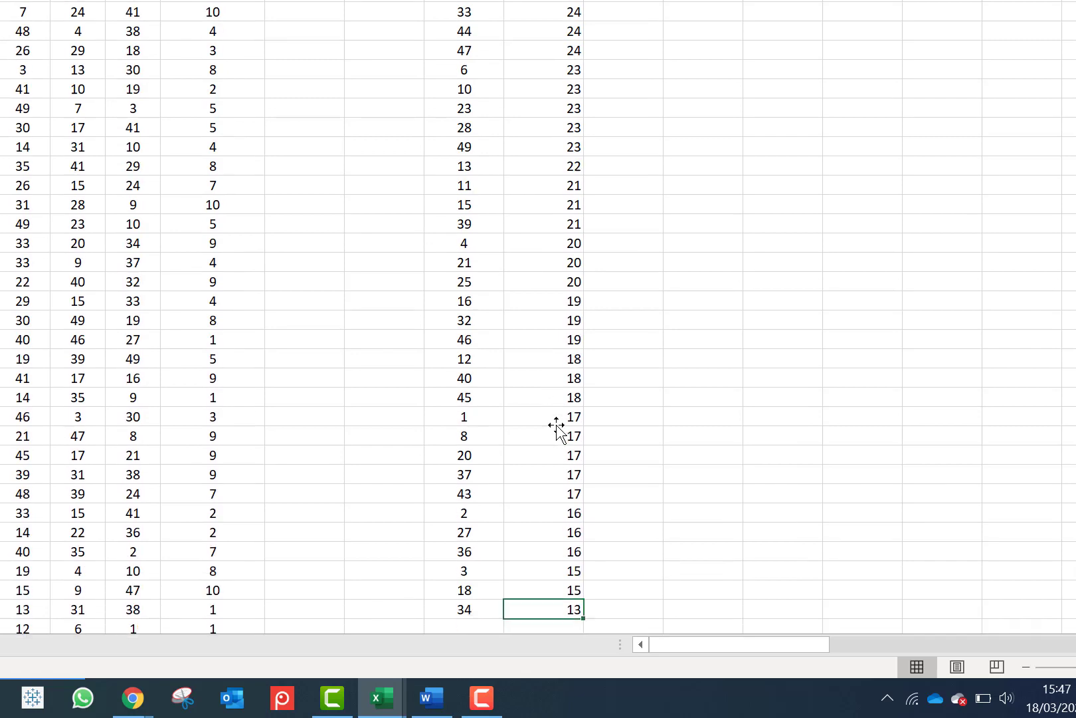
scroll(557, 428, "up", 6)
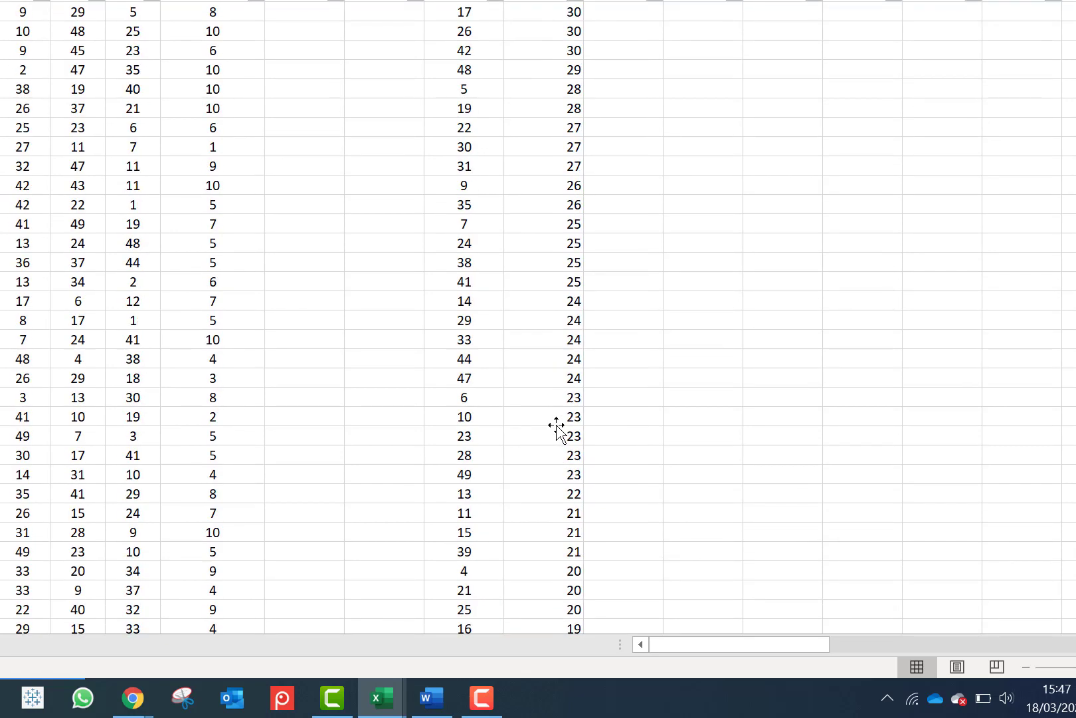
left_click(349, 228)
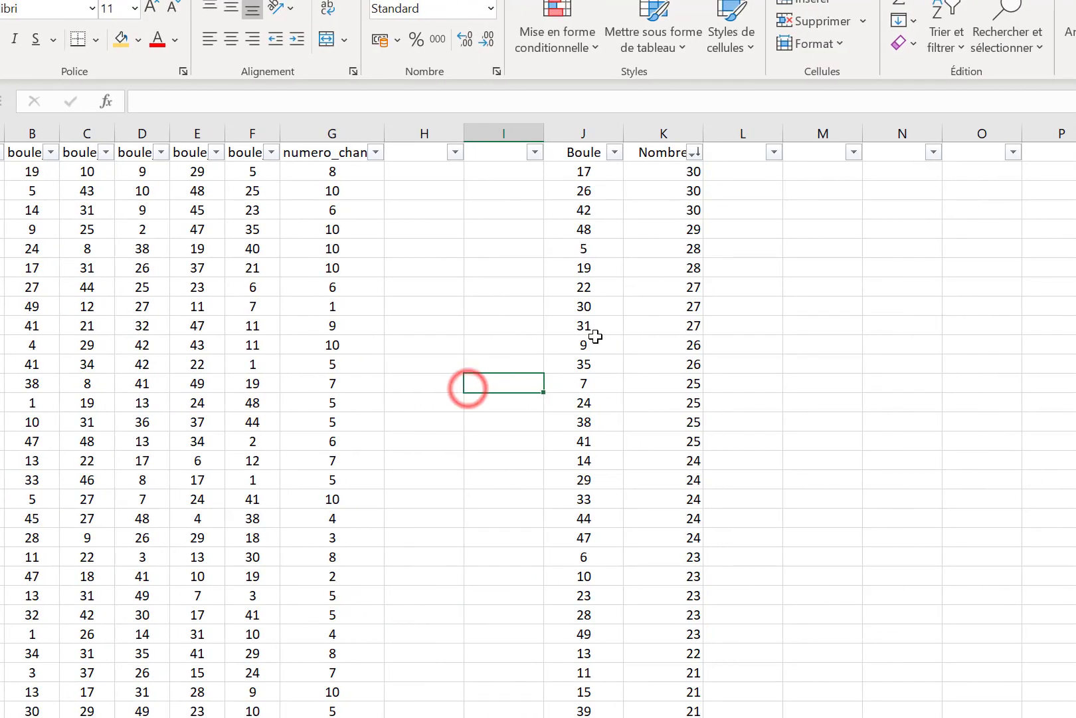
left_click(594, 341)
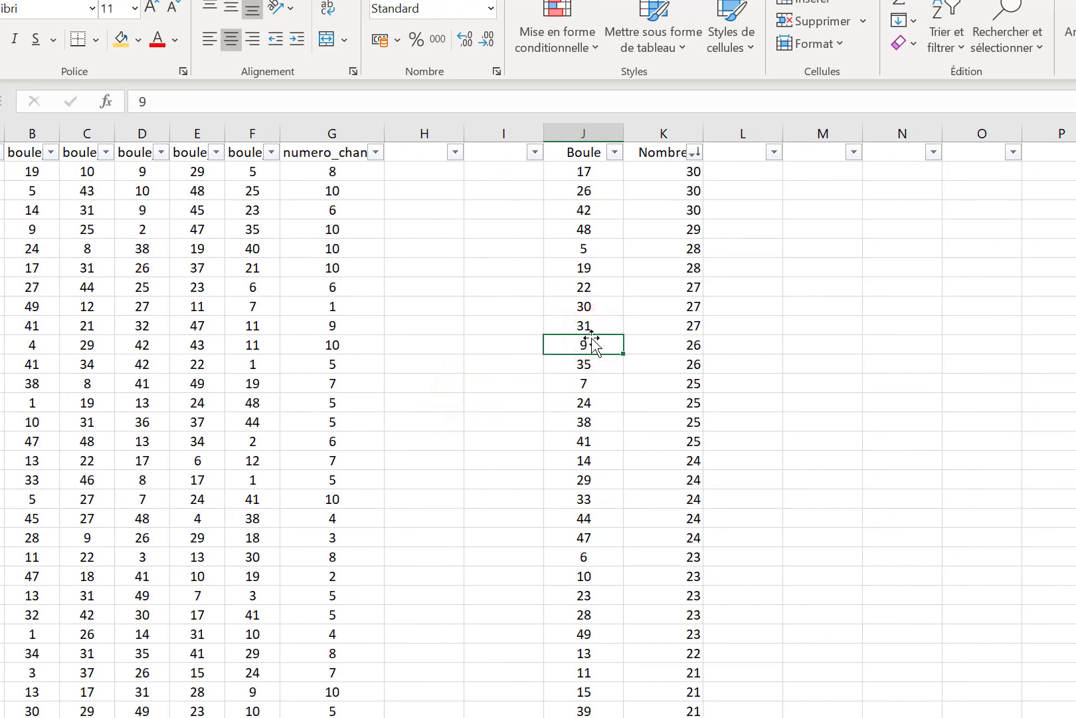